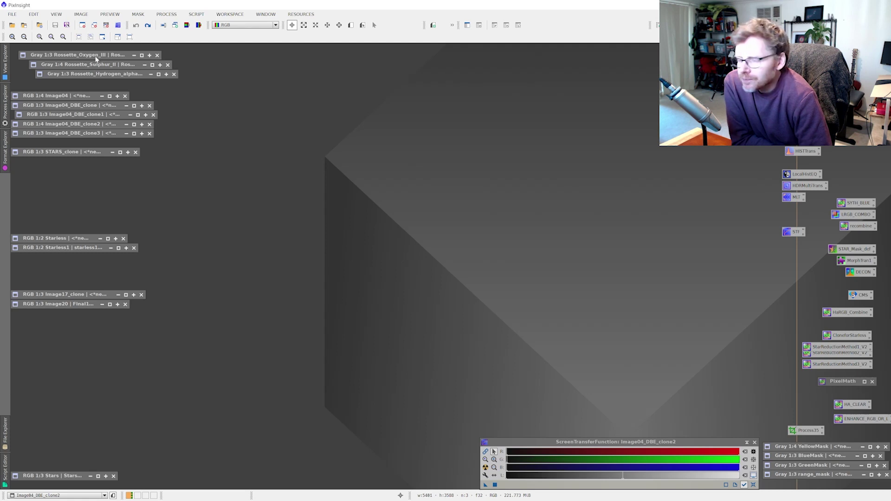
Restore the Rossette_Oxygen_III image, move its window up-right, and zoom in and out over the nebula
double_click(96, 56)
drag(419, 146, 459, 85)
scroll(439, 250, up, 3)
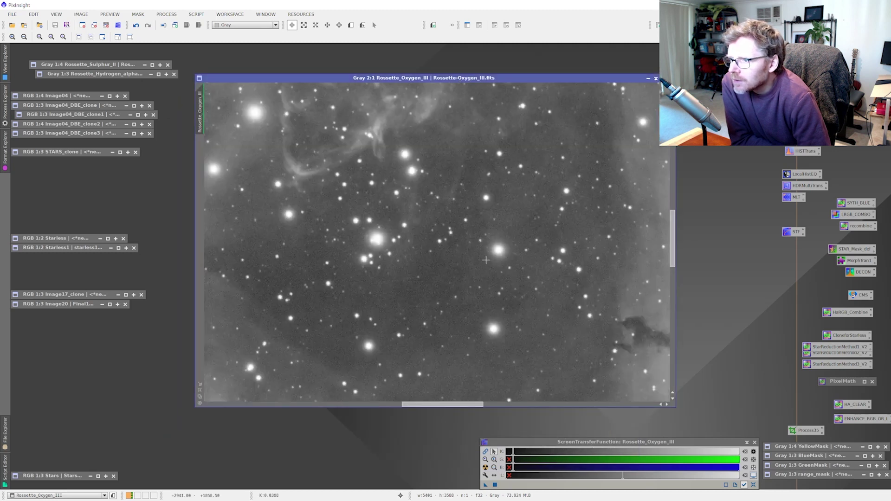
scroll(486, 260, down, 2)
scroll(555, 307, up, 1)
scroll(557, 307, down, 2)
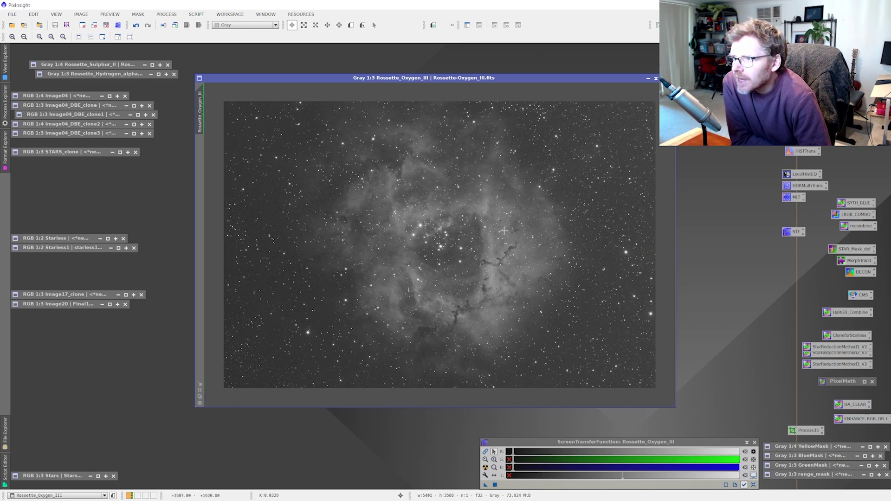
scroll(536, 246, up, 2)
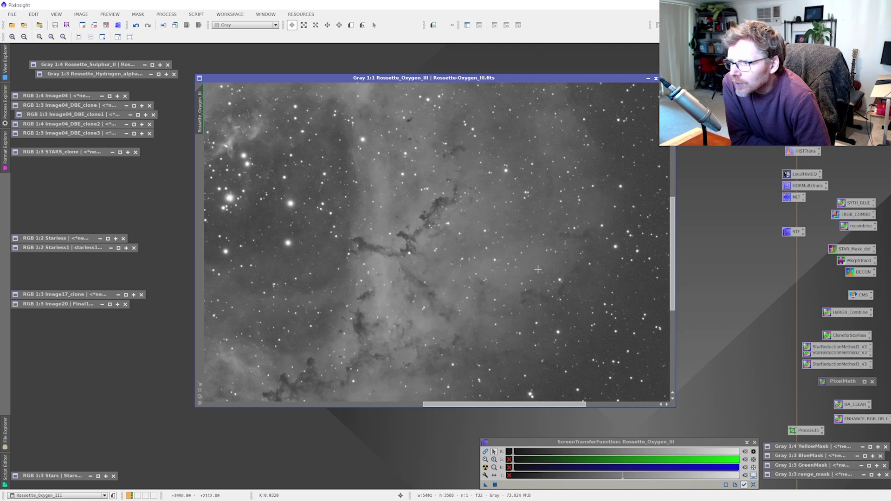
scroll(467, 290, down, 2)
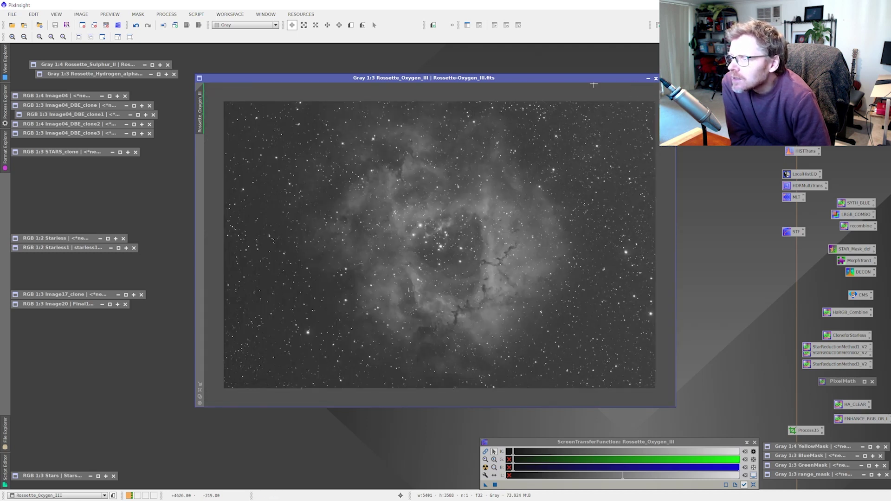
Restore Rossette_Sulphur_II over the Oxygen view and zoom around its stars and faint nebulosity
double_click(100, 66)
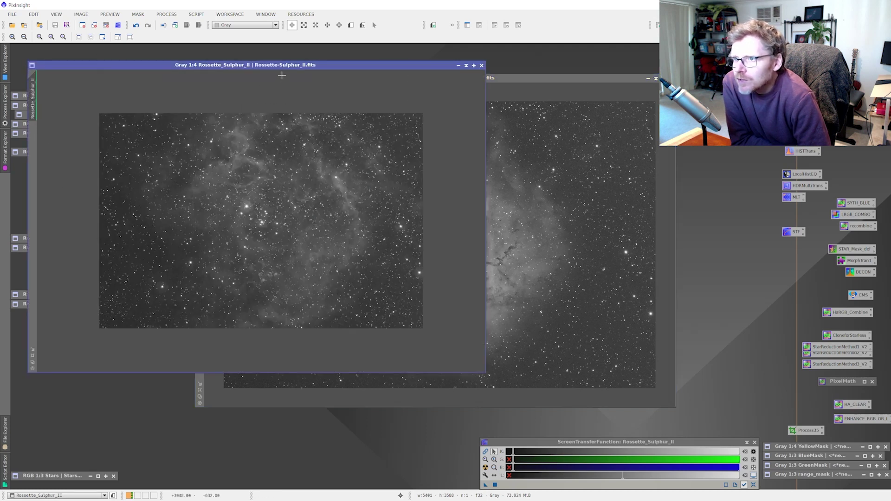
drag(284, 71, 528, 119)
scroll(507, 243, up, 2)
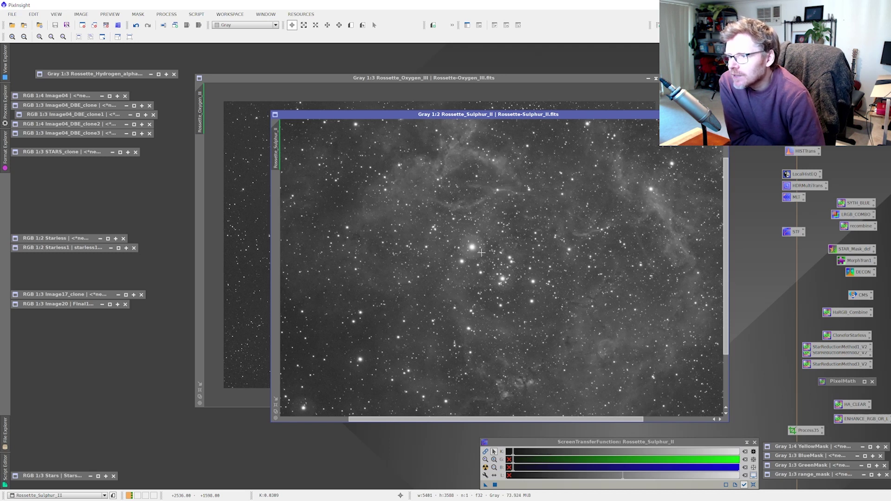
scroll(472, 247, up, 1)
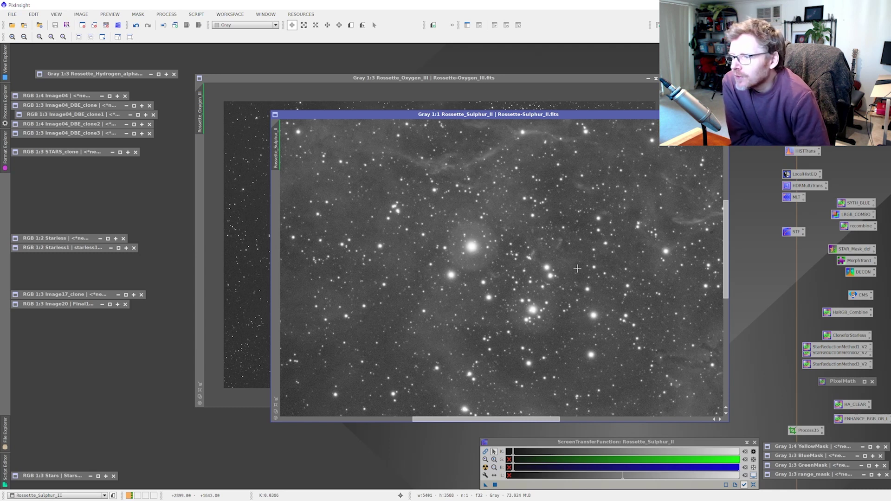
scroll(496, 251, down, 2)
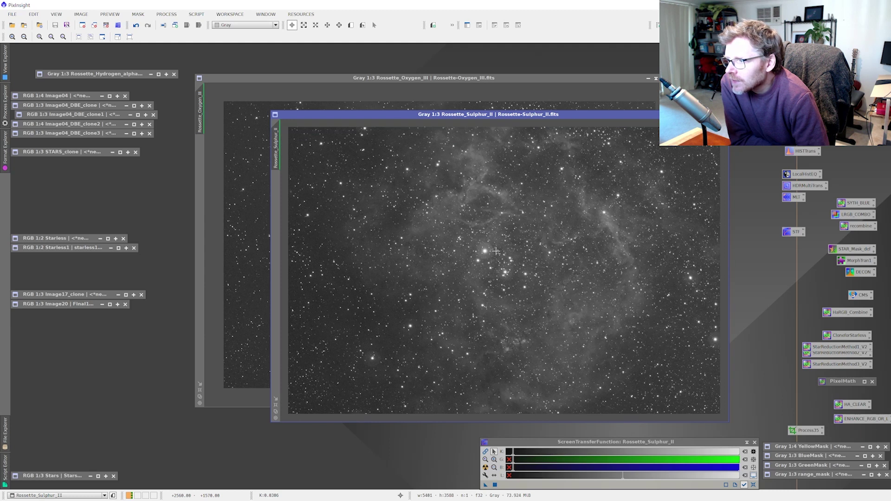
scroll(692, 279, up, 2)
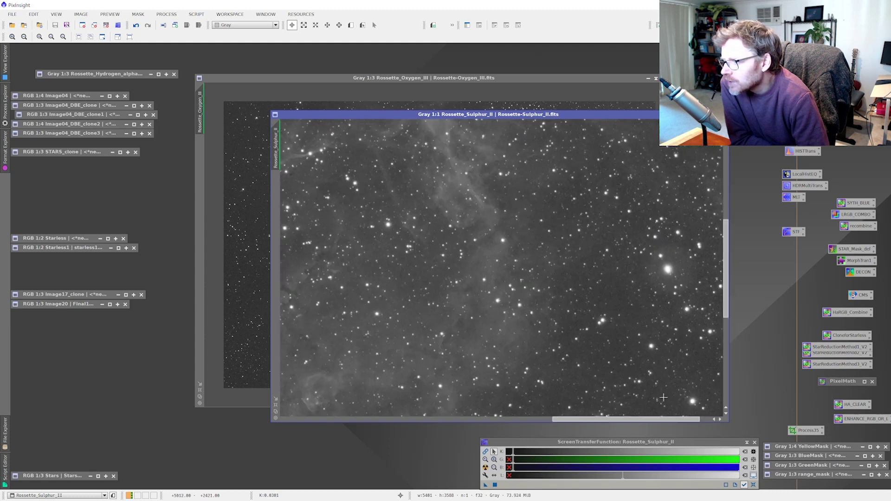
drag(664, 420, 676, 421)
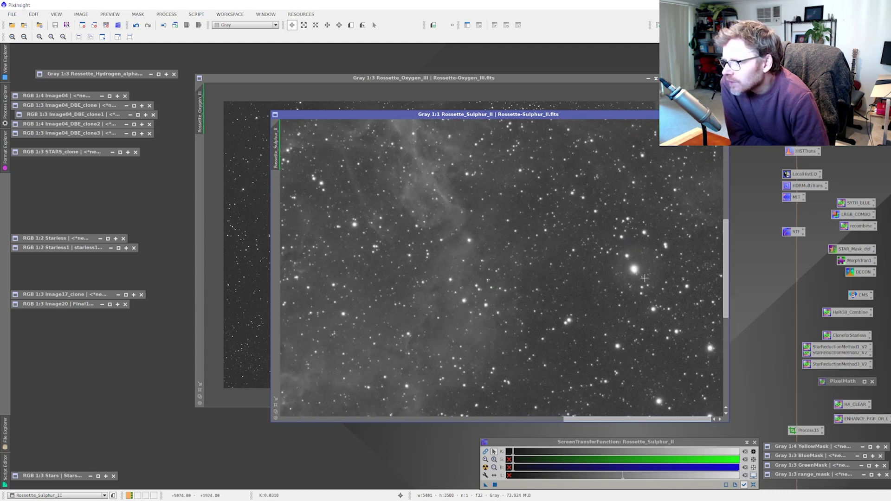
scroll(636, 327, down, 2)
scroll(474, 252, up, 2)
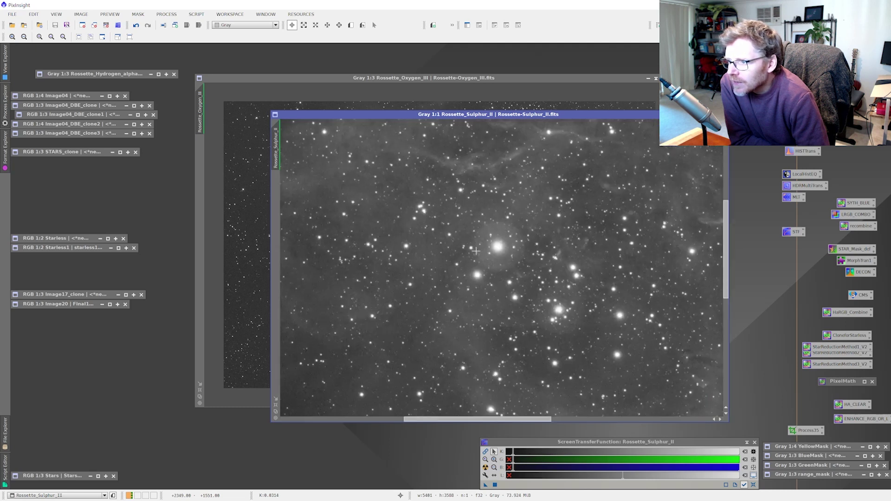
scroll(482, 246, down, 2)
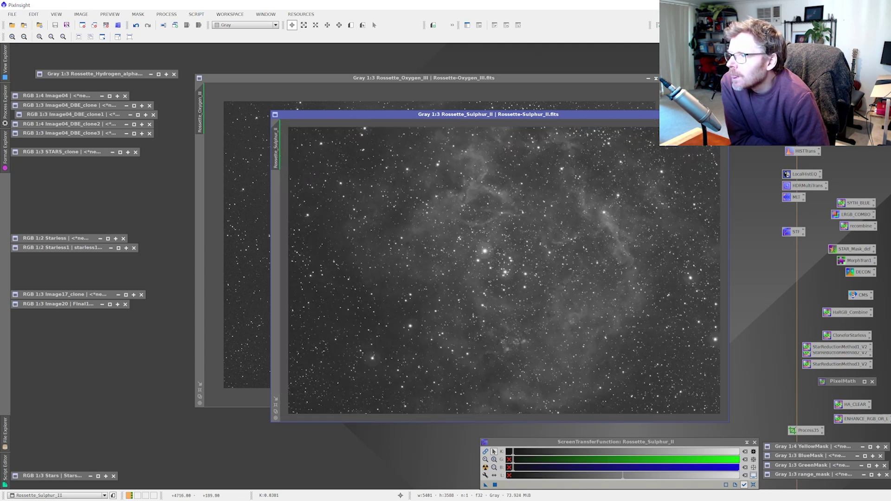
Restore Rossette_Hydrogen_alpha, shift its window, and zoom in and out to inspect it
double_click(99, 74)
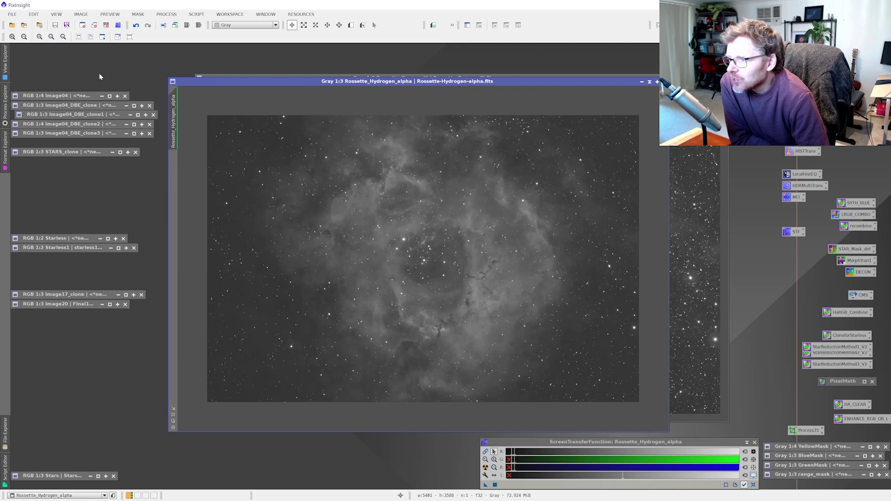
drag(462, 84, 587, 139)
scroll(533, 303, up, 2)
scroll(555, 297, down, 1)
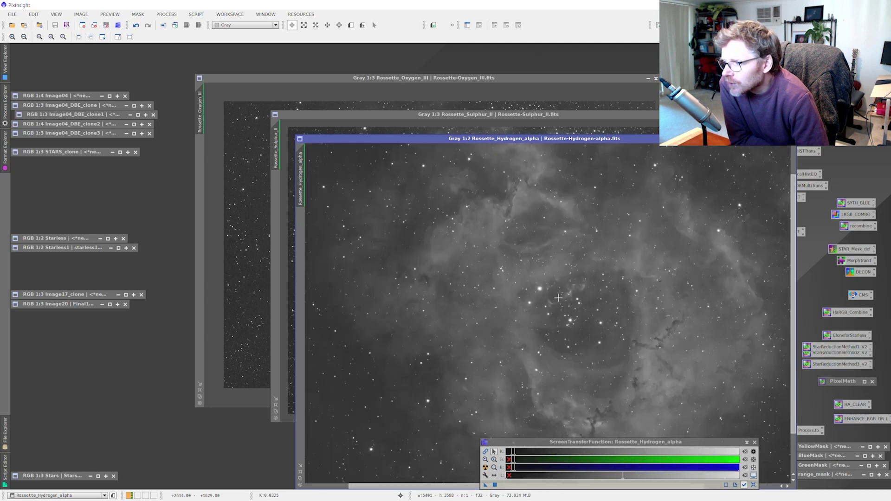
scroll(679, 373, up, 2)
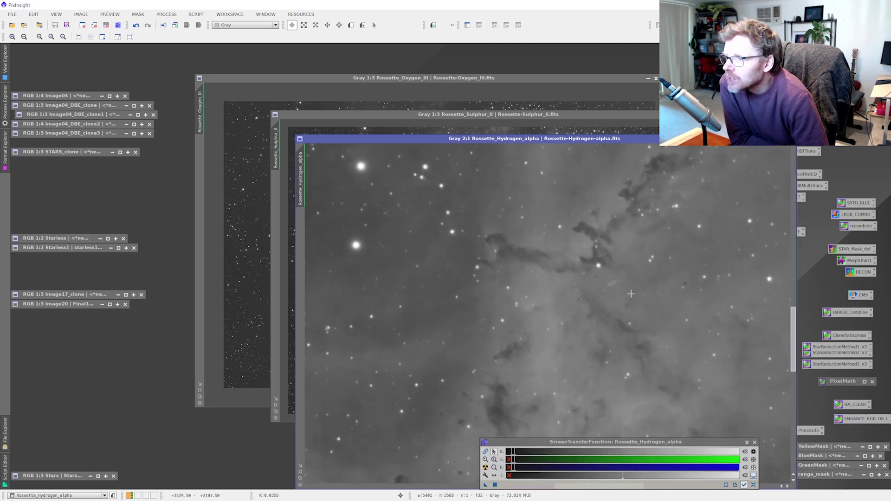
scroll(592, 320, down, 1)
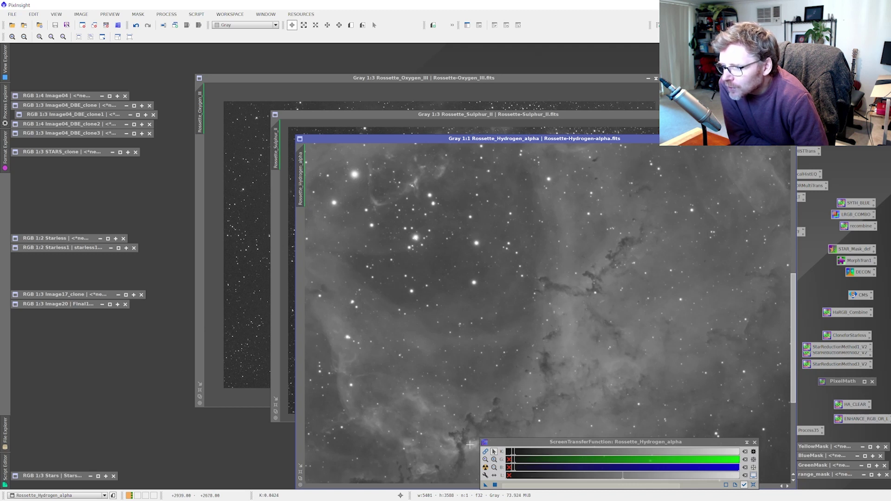
scroll(466, 450, down, 2)
scroll(550, 409, up, 3)
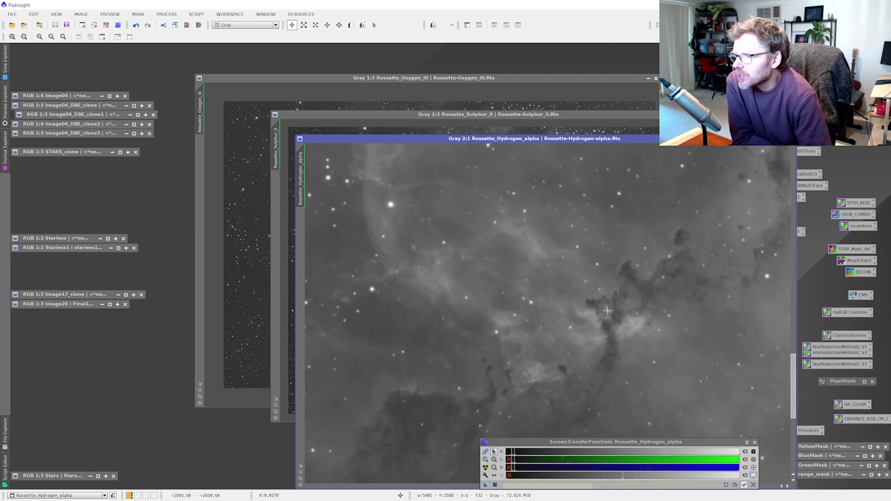
scroll(606, 311, down, 2)
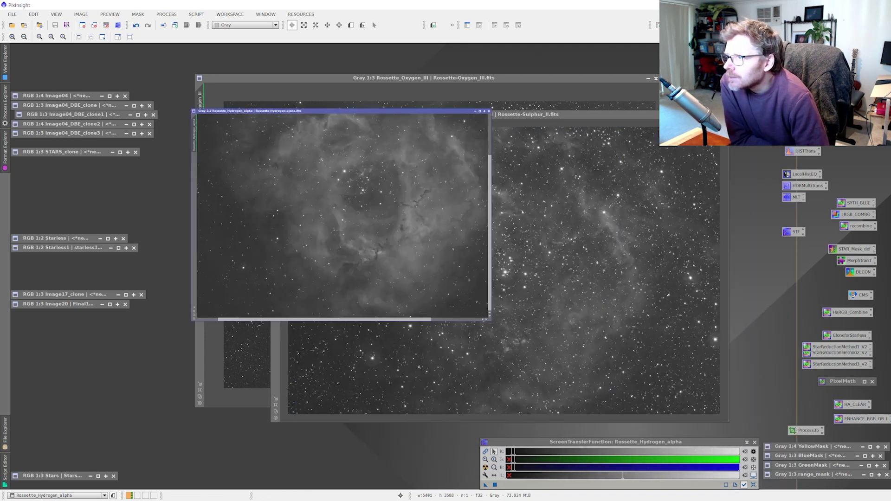
Iconize the Hydrogen_alpha, Sulphur_II and Oxygen_III windows
click(783, 138)
click(701, 114)
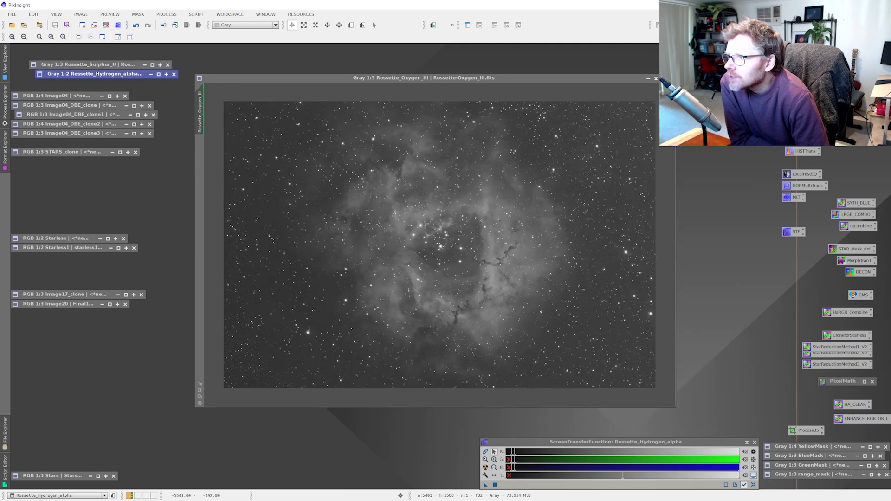
click(655, 79)
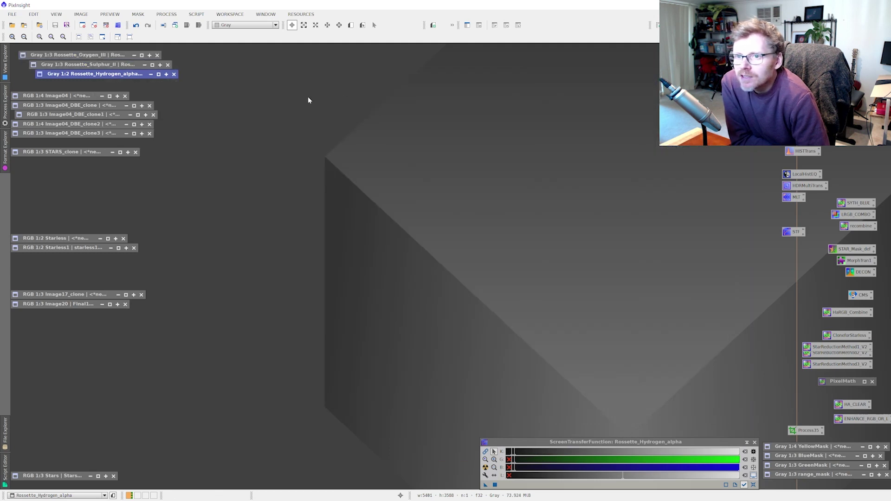
Restore the Image04 colour composite, nudge its window right, and zoom to inspect it
double_click(75, 96)
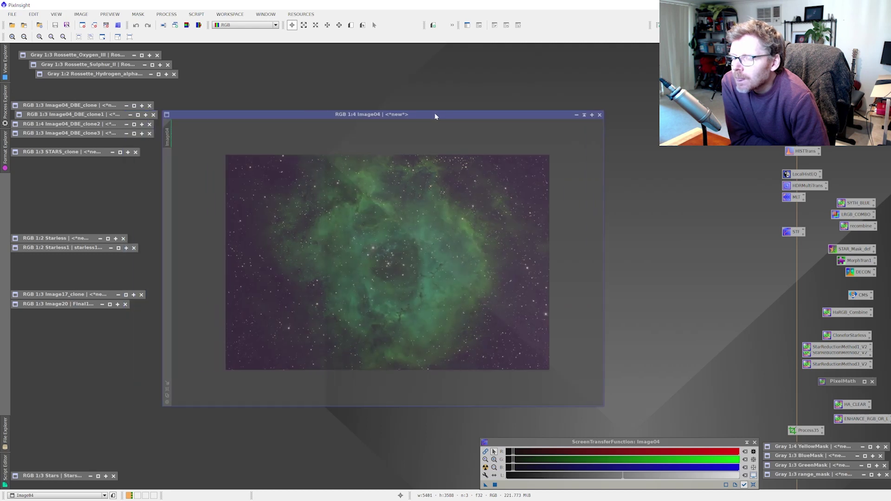
drag(443, 116, 476, 116)
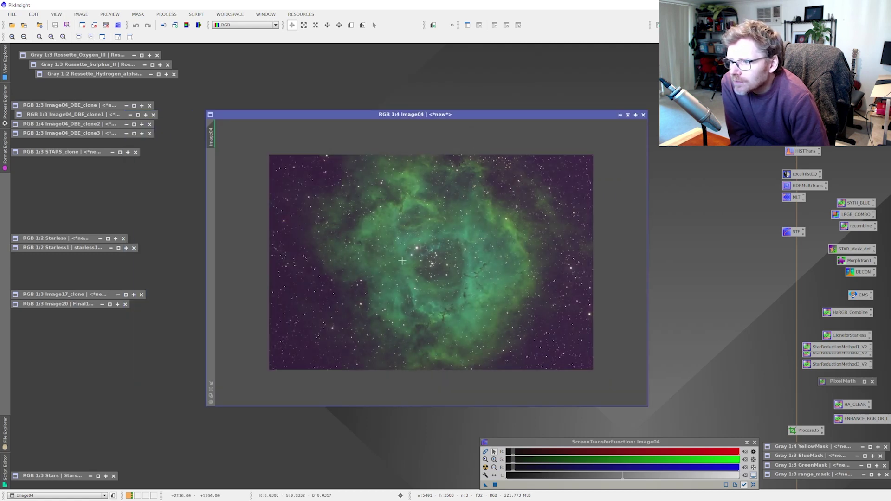
scroll(403, 260, up, 3)
scroll(433, 256, down, 2)
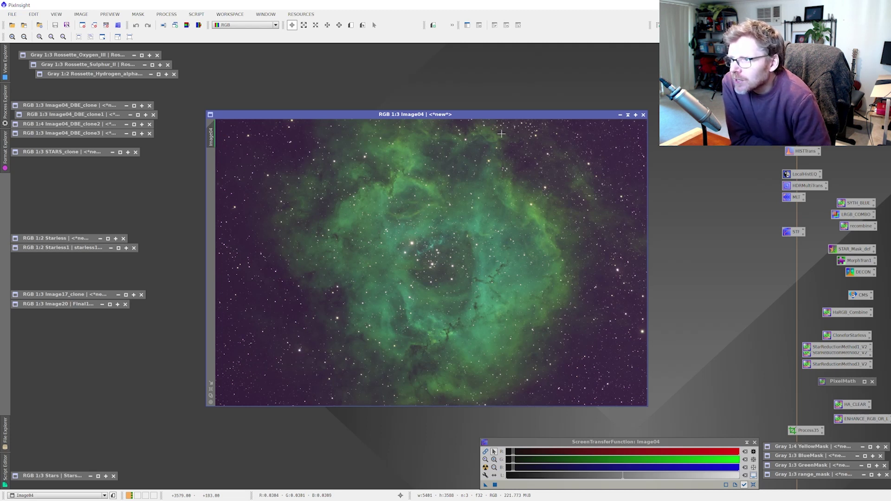
Move the ScreenTransferFunction window up beside Image04 and reset its stretch
click(524, 443)
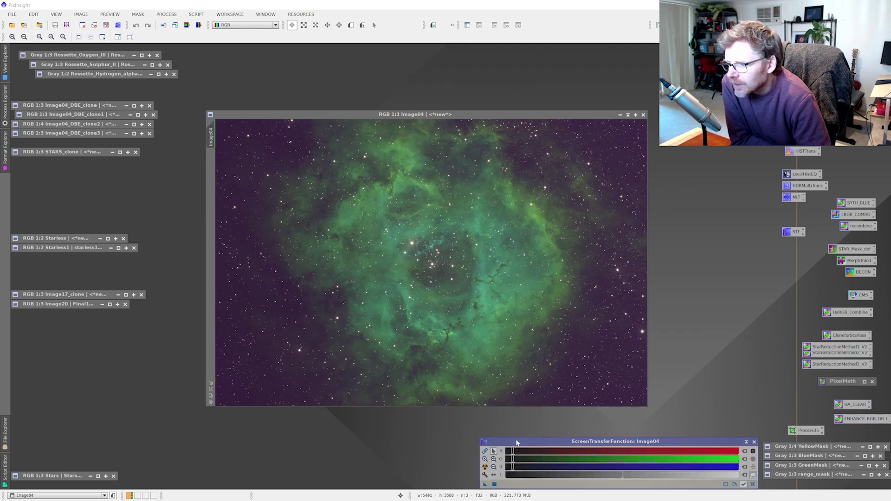
drag(487, 443, 448, 391)
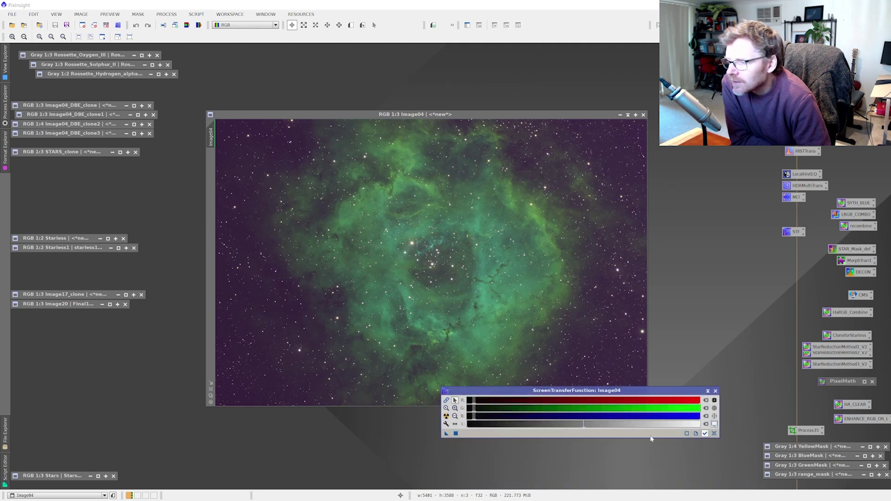
click(704, 433)
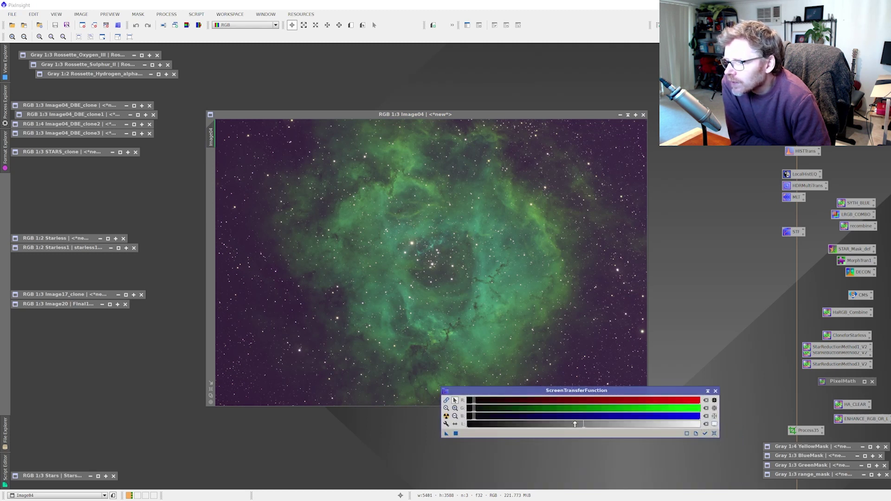
Auto-stretch Image04 with balanced colour channels and zoom in and out to check it
click(446, 416)
drag(527, 393, 521, 419)
scroll(449, 269, up, 1)
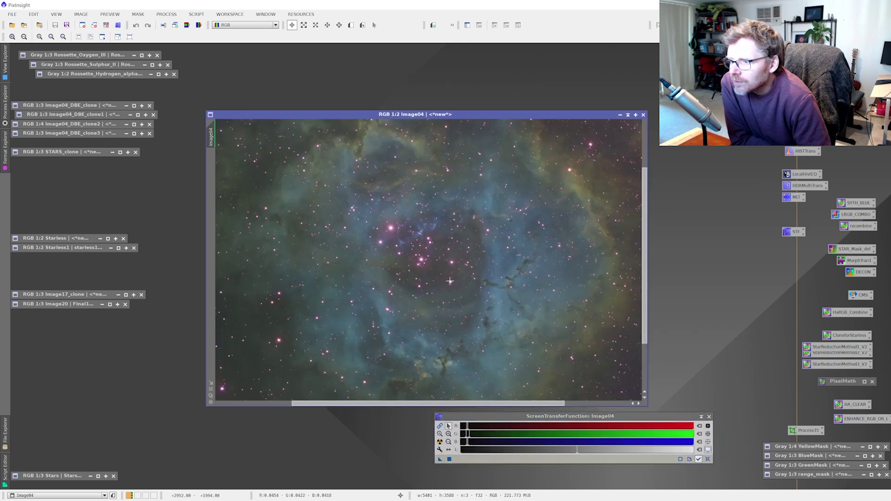
scroll(516, 326, down, 1)
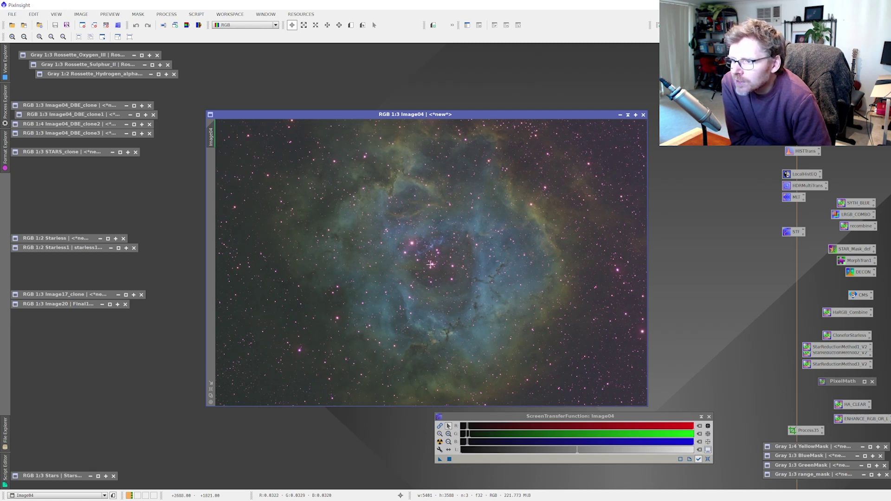
scroll(432, 265, up, 1)
scroll(526, 329, down, 1)
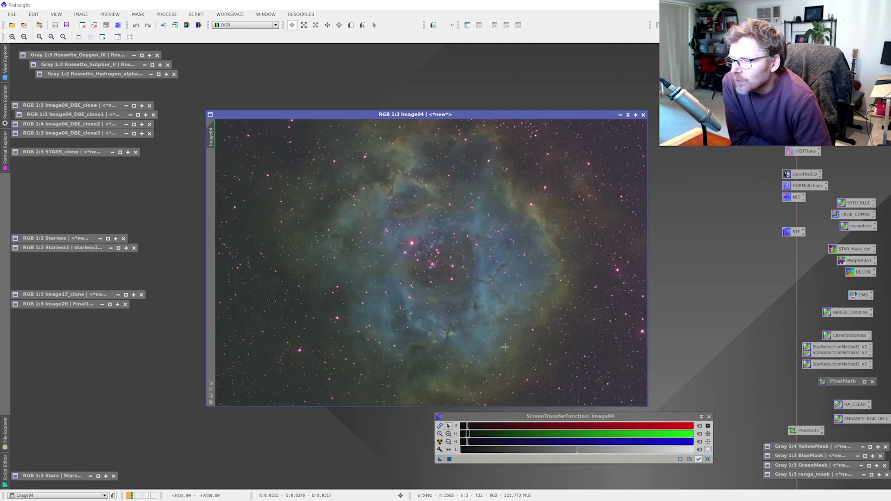
Shade Image04 and restore Image04_DBE_clone, positioning its window for viewing
click(628, 115)
double_click(89, 106)
drag(332, 110, 452, 97)
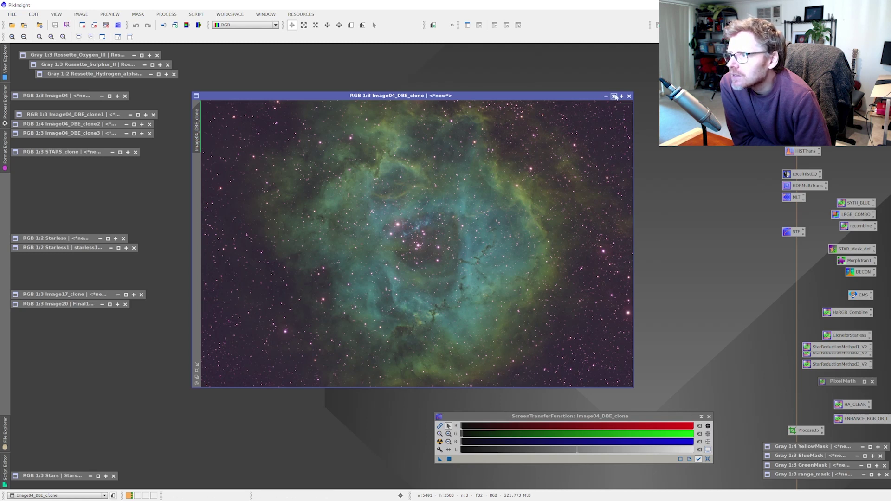
Swap Image04_DBE_clone for Image04_DBE_clone1, inspect it up close with panning, then shade it
click(614, 96)
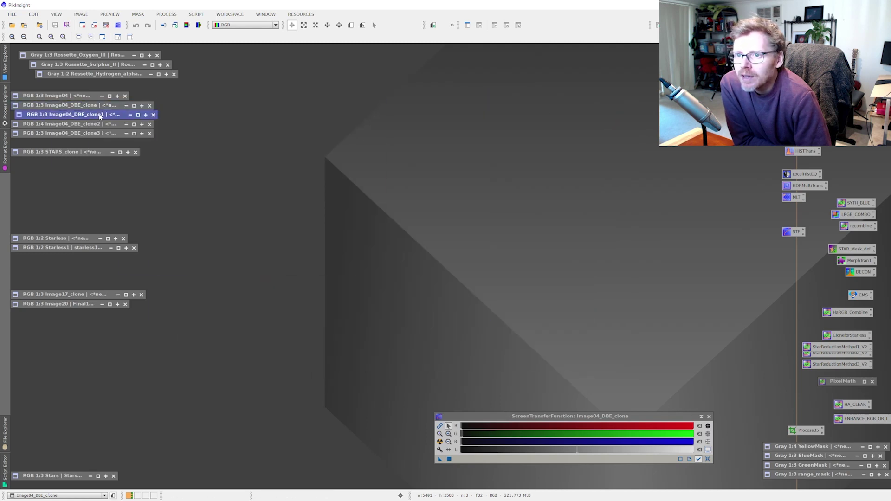
double_click(99, 116)
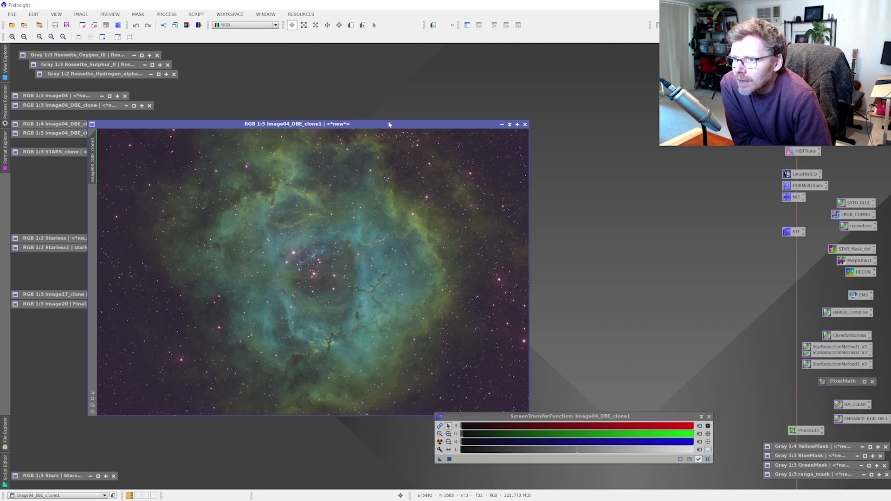
drag(391, 126, 493, 107)
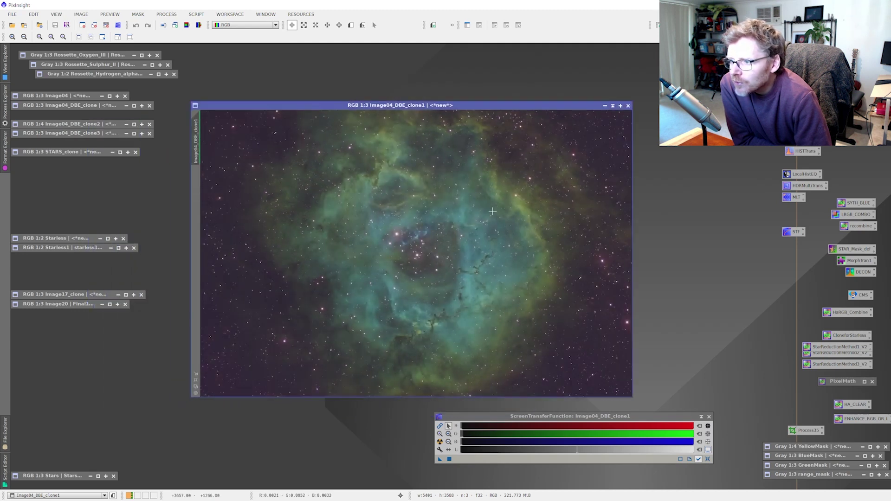
scroll(452, 281, up, 1)
scroll(460, 344, up, 1)
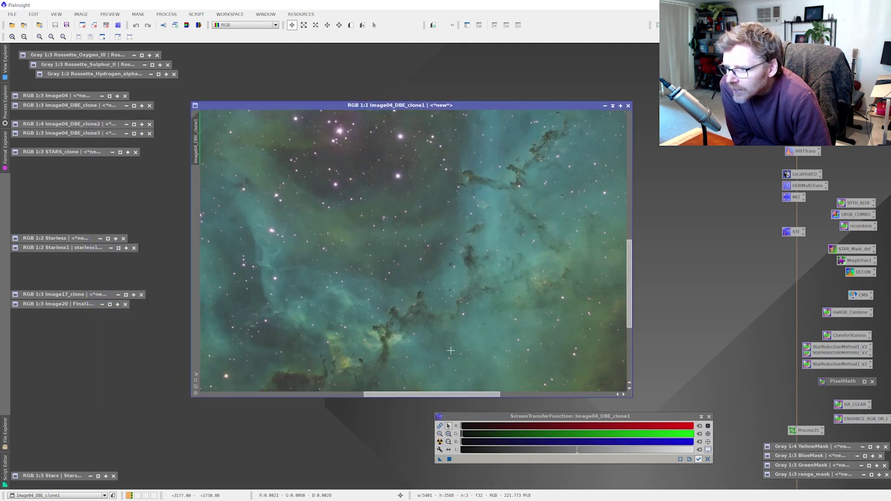
drag(447, 331, 371, 367)
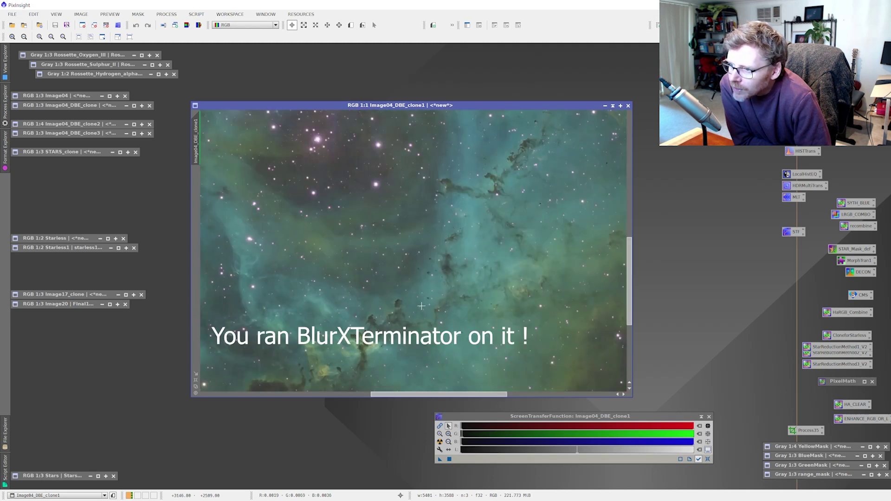
scroll(478, 204, down, 2)
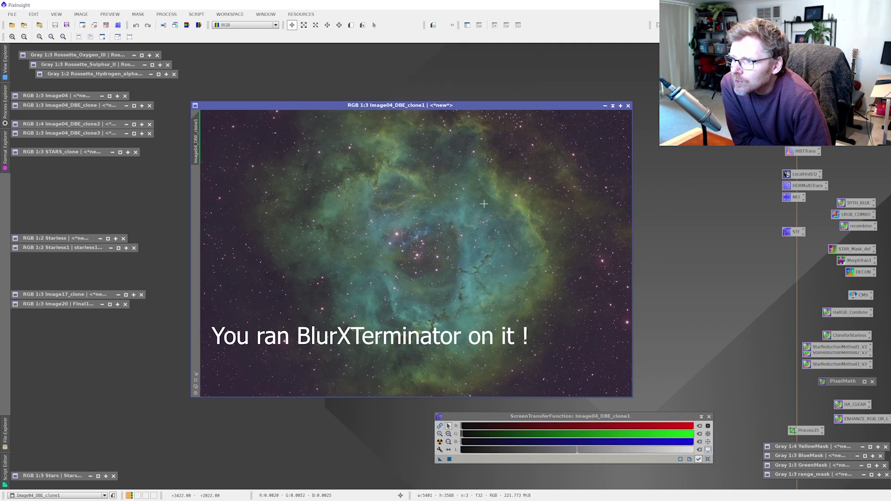
scroll(498, 236, down, 1)
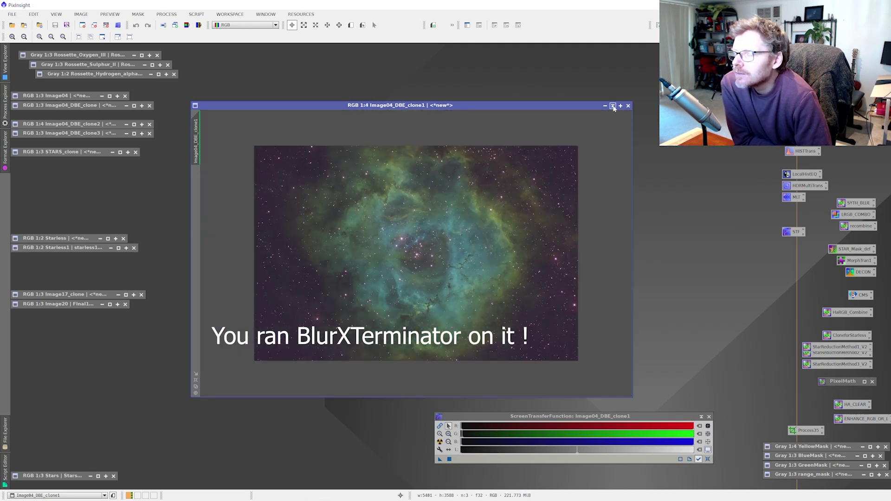
click(605, 106)
Restore Image04_DBE_clone2, move the stretch panel aside, and enlarge its window
double_click(97, 125)
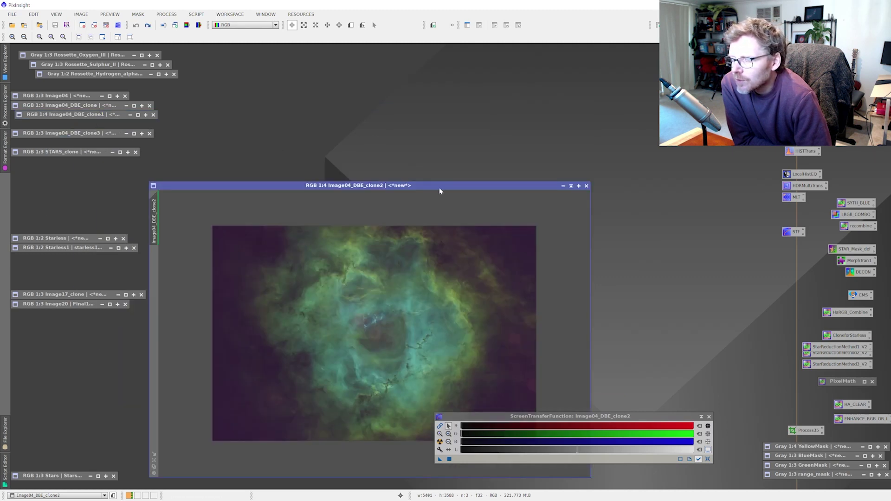
drag(439, 187, 483, 117)
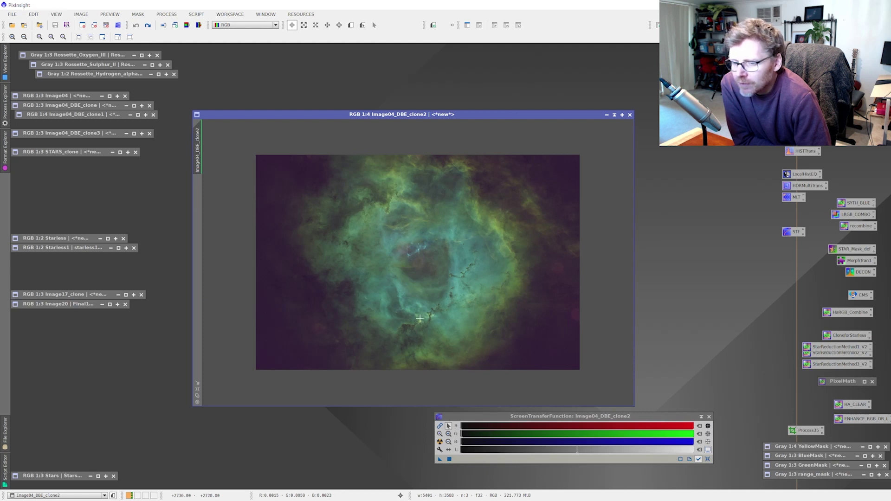
scroll(428, 319, up, 2)
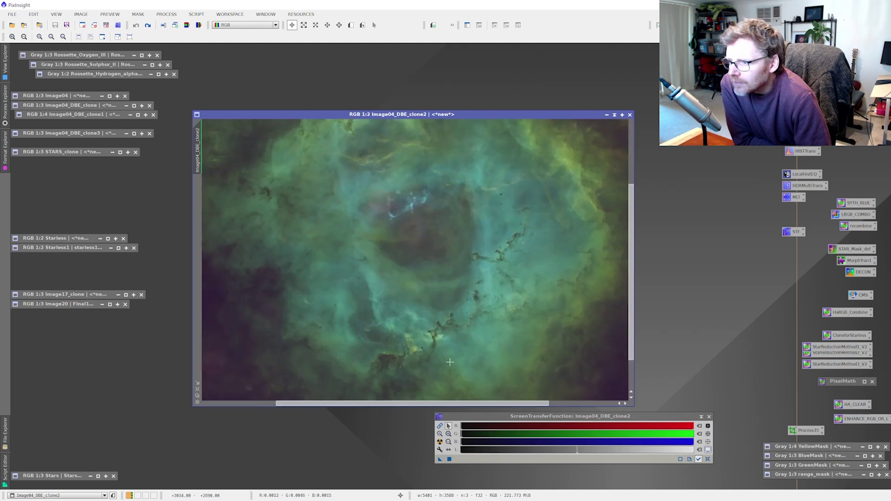
scroll(420, 236, down, 2)
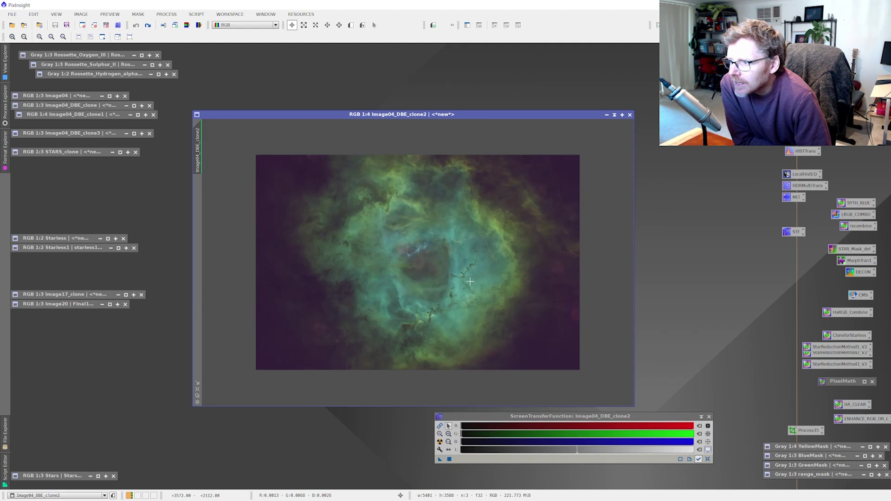
scroll(584, 278, up, 2)
scroll(515, 362, up, 1)
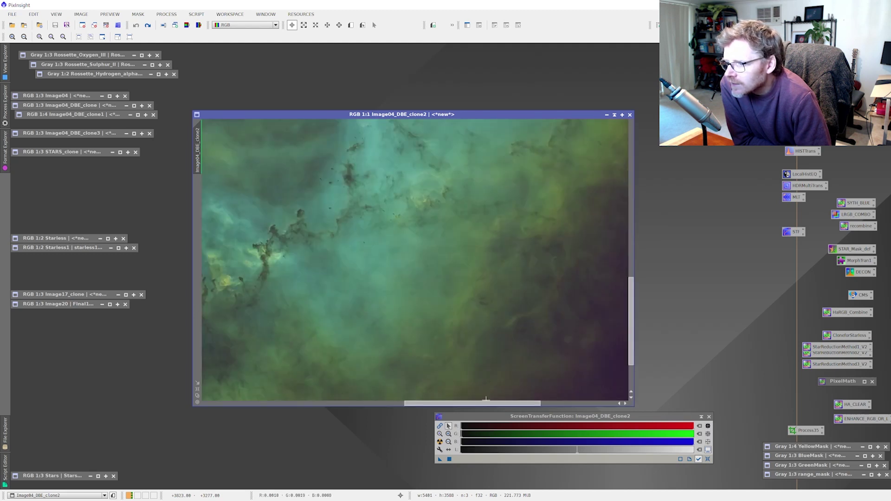
drag(486, 403, 603, 400)
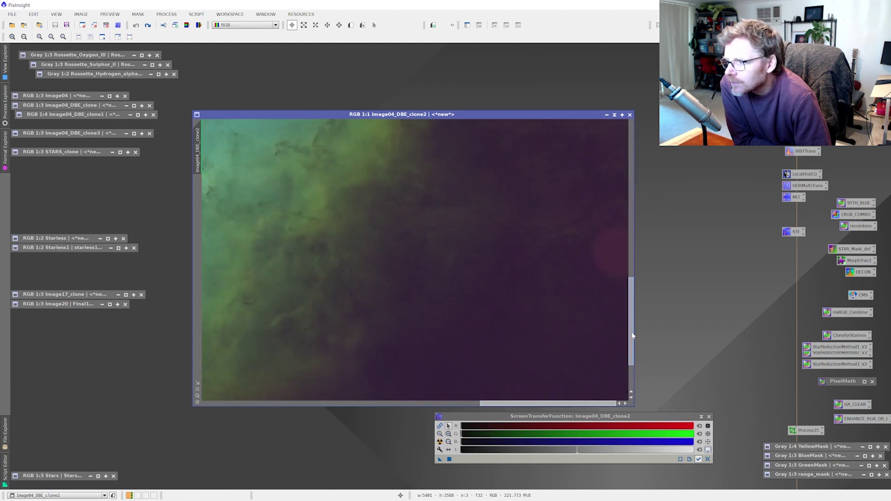
drag(632, 330, 632, 294)
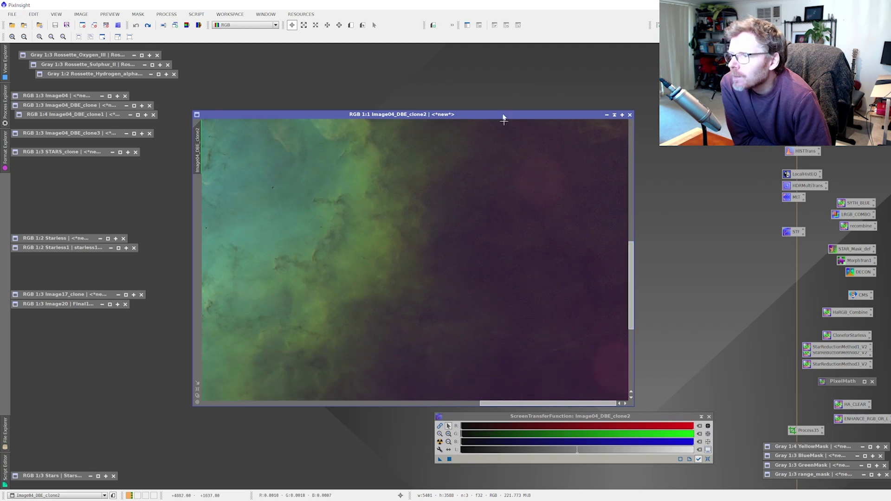
drag(503, 118, 483, 87)
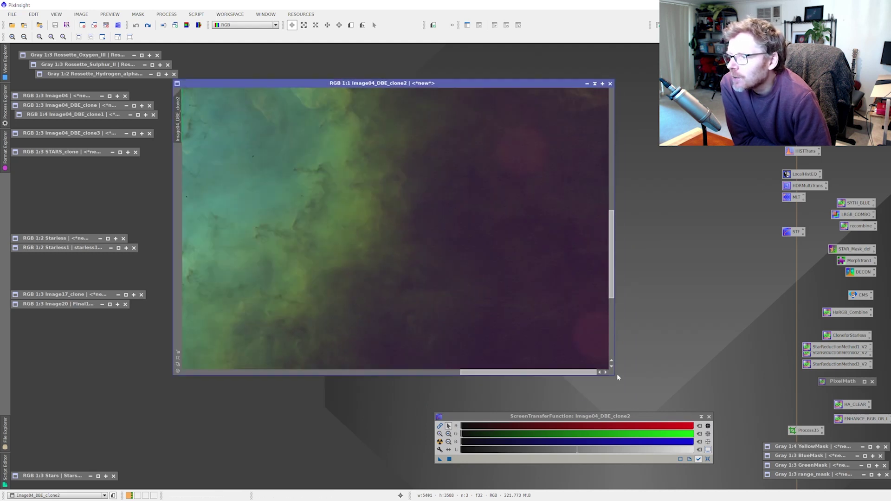
drag(618, 415, 768, 434)
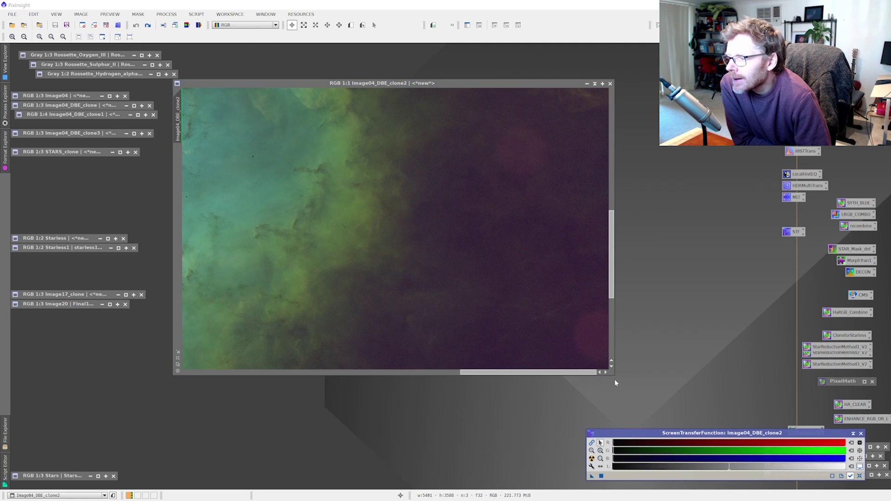
drag(615, 380, 696, 450)
Zoom clone2 in and out down to 1:3 to review the whole nebula, then iconize it
scroll(303, 250, down, 1)
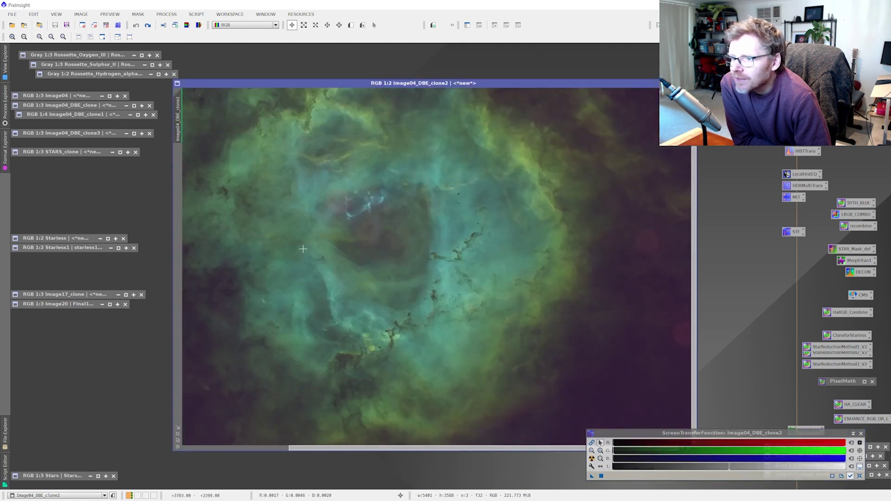
scroll(335, 258, up, 2)
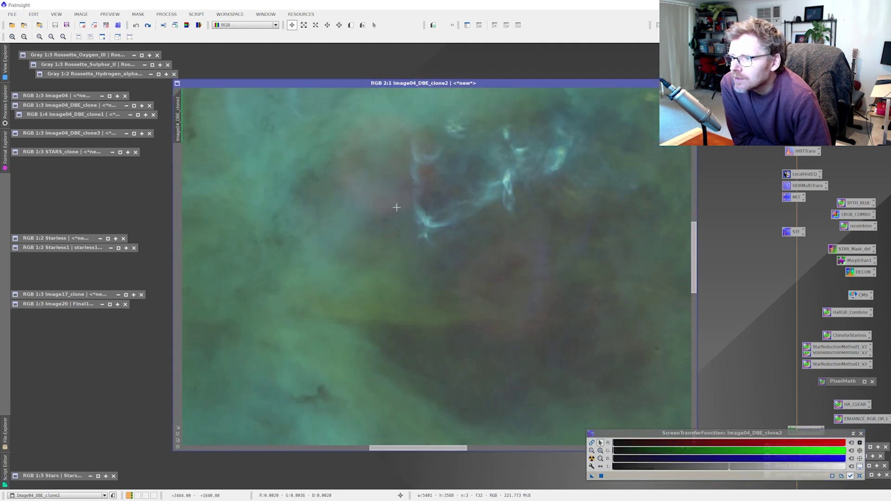
scroll(397, 207, down, 1)
scroll(453, 232, down, 2)
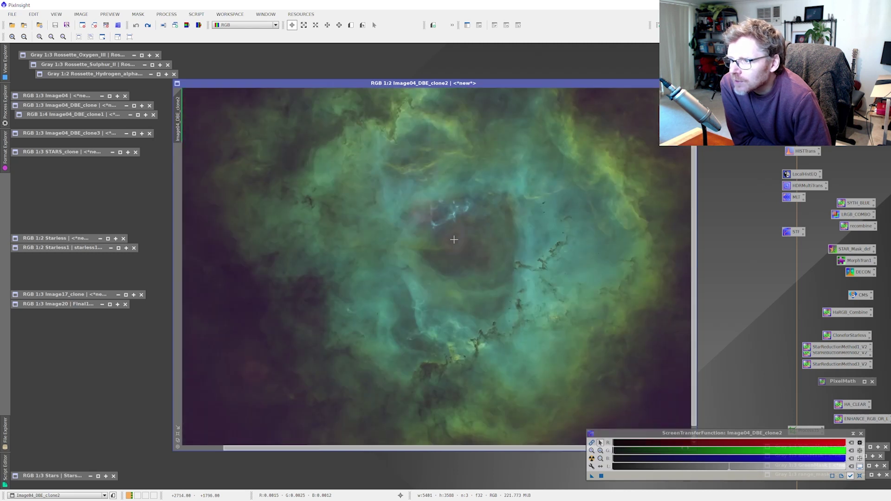
scroll(421, 272, up, 1)
scroll(422, 271, up, 1)
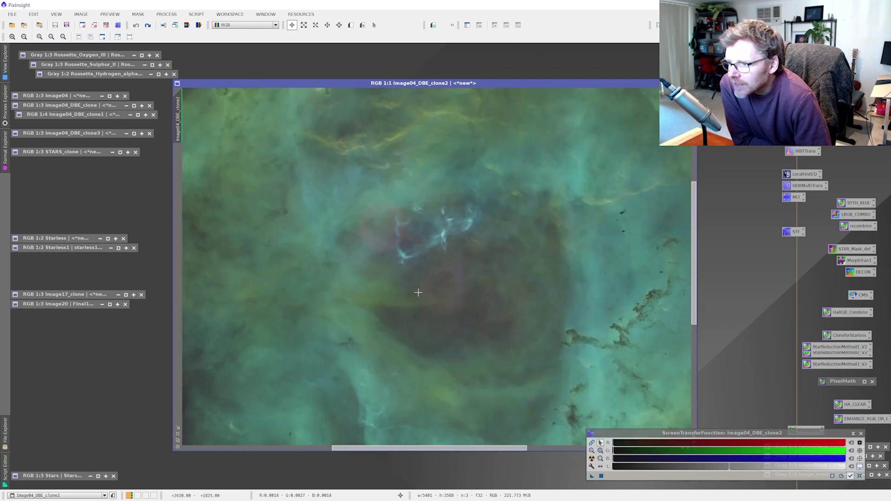
scroll(417, 258, down, 2)
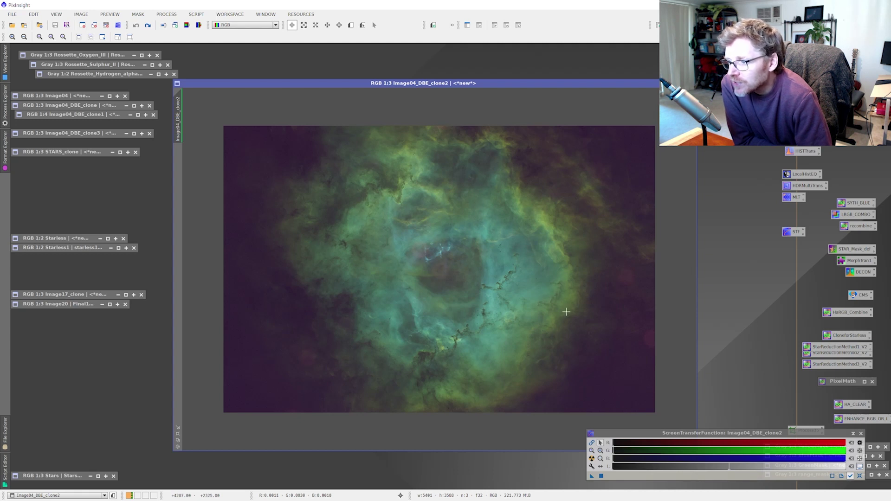
scroll(521, 254, up, 2)
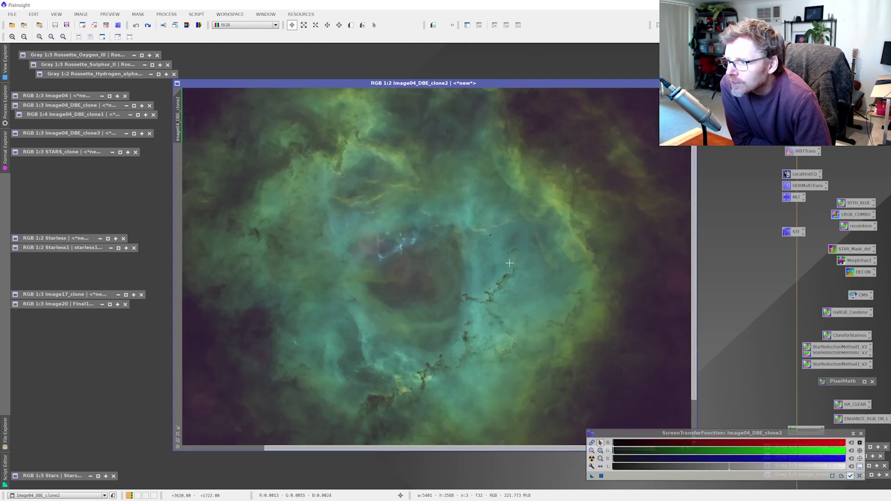
scroll(613, 211, down, 2)
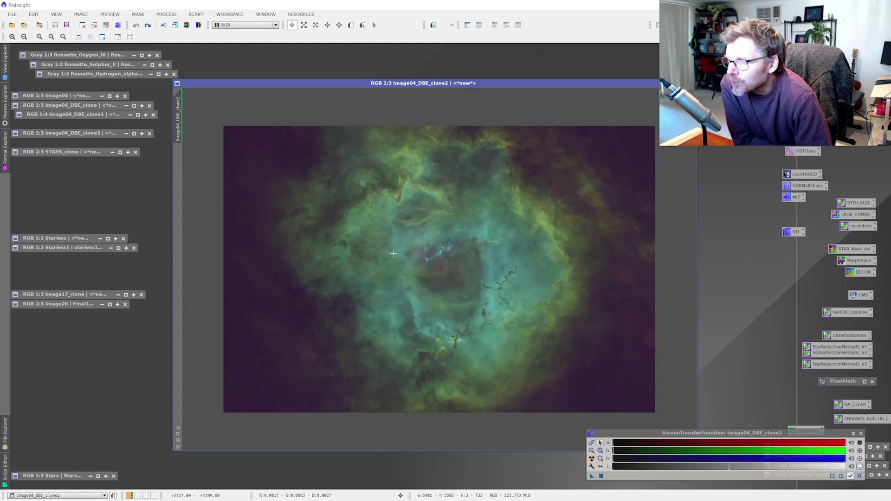
scroll(399, 307, up, 1)
scroll(416, 322, down, 1)
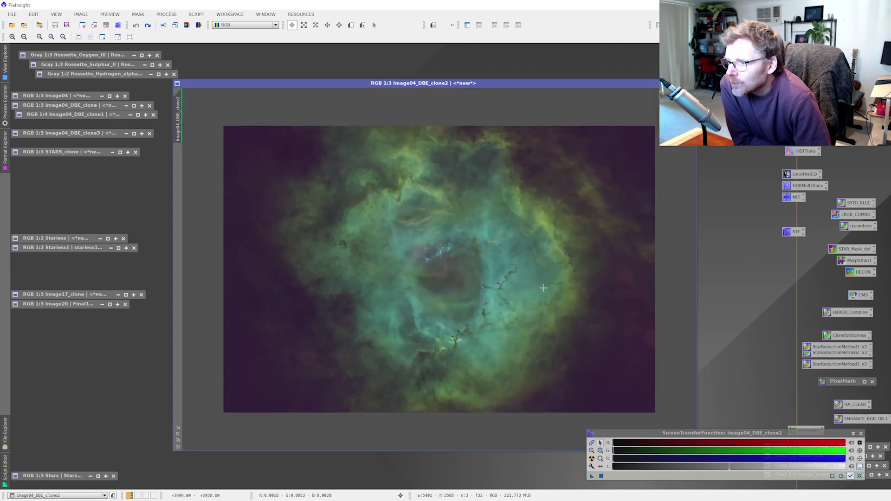
scroll(551, 281, up, 2)
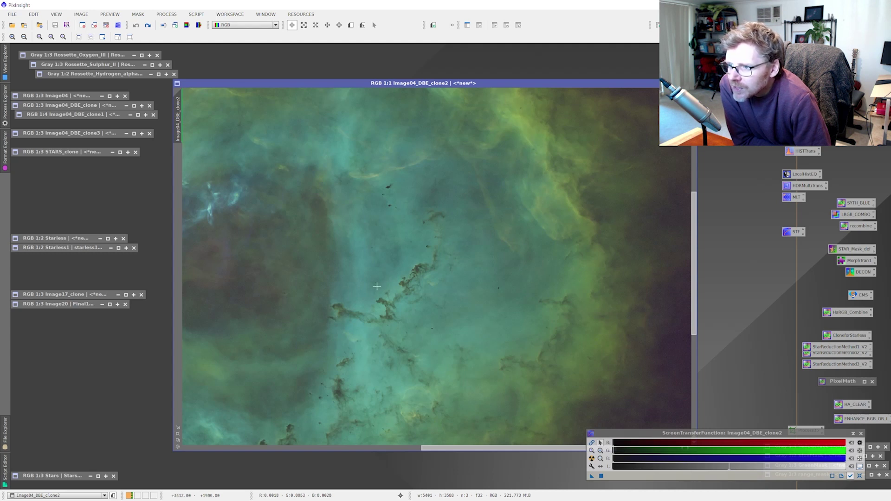
scroll(394, 226, up, 1)
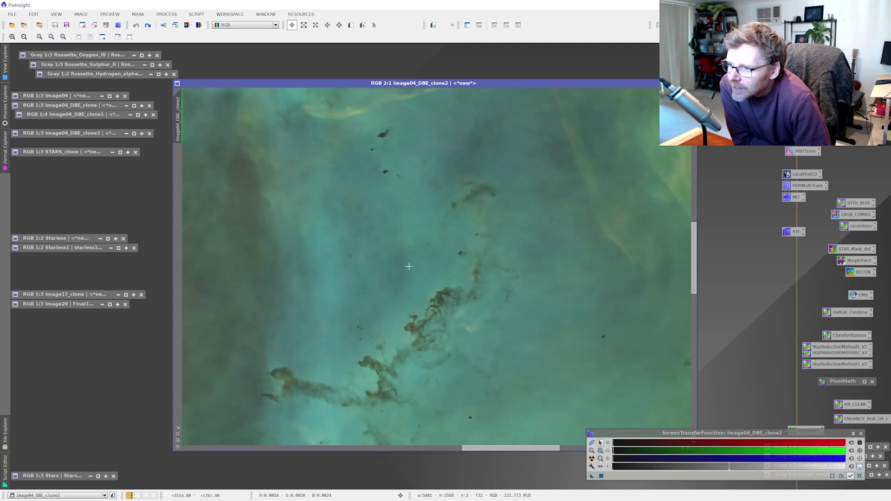
scroll(433, 312, down, 2)
scroll(425, 330, down, 1)
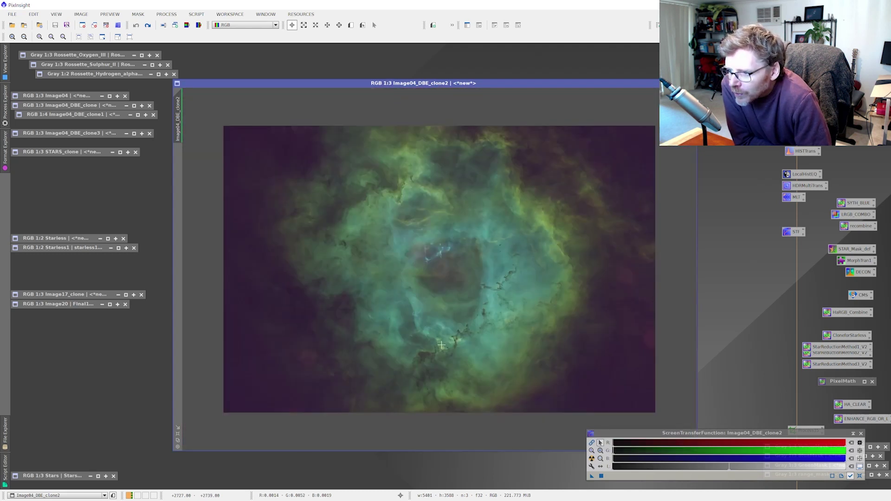
scroll(427, 325, up, 3)
scroll(427, 319, down, 1)
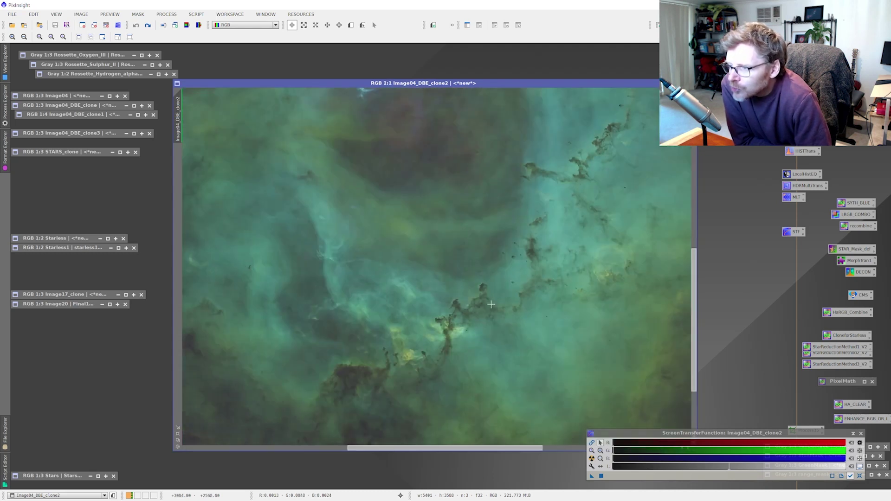
scroll(613, 179, down, 2)
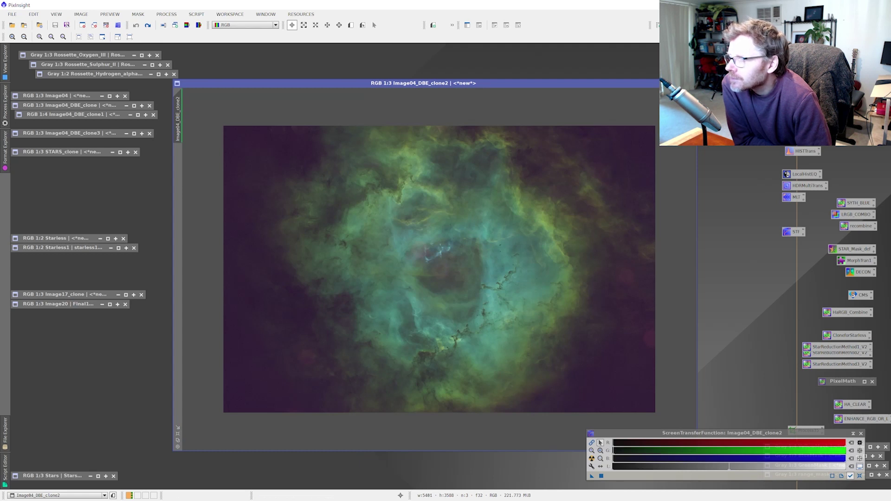
click(675, 83)
Restore Image04_DBE_clone3, zoom in and out, and enlarge its window to study the starless nebula
double_click(92, 134)
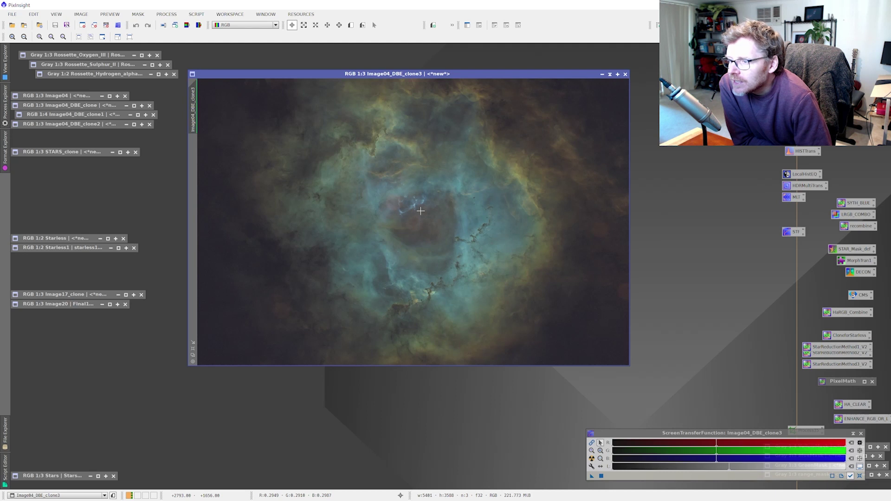
scroll(412, 182, down, 1)
scroll(423, 216, up, 1)
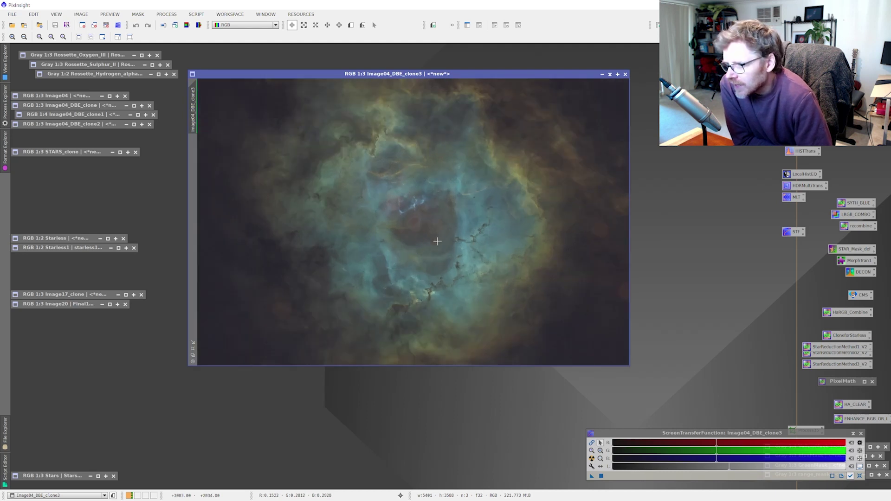
scroll(437, 240, down, 1)
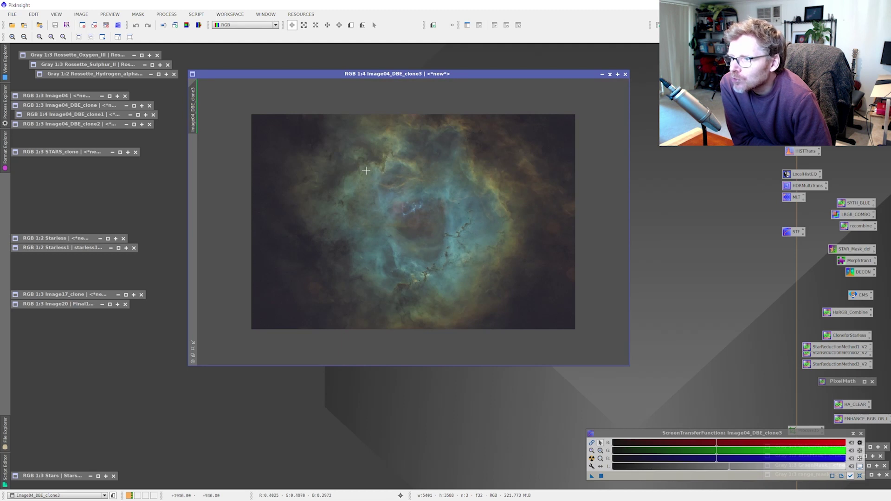
scroll(356, 169, up, 2)
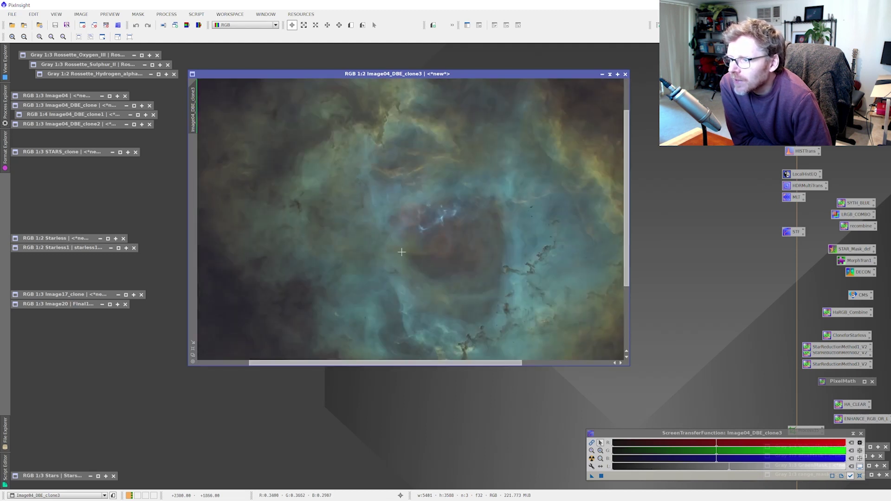
scroll(470, 275, down, 1)
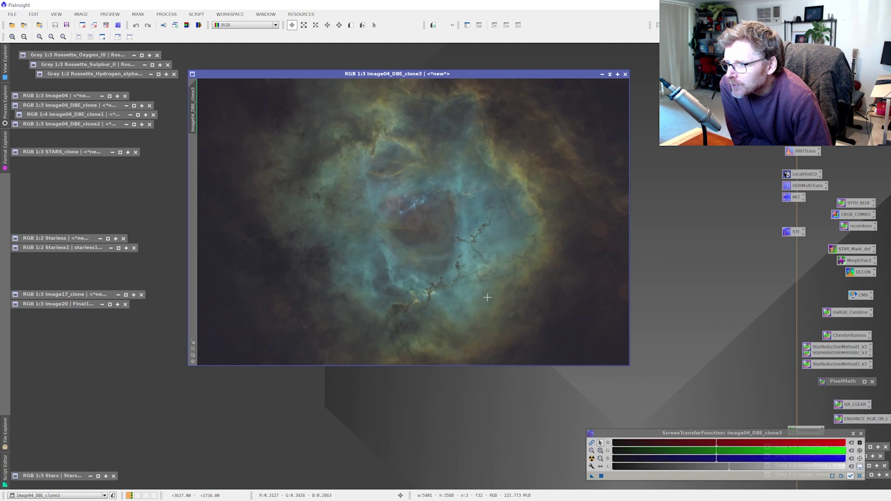
drag(628, 366, 676, 403)
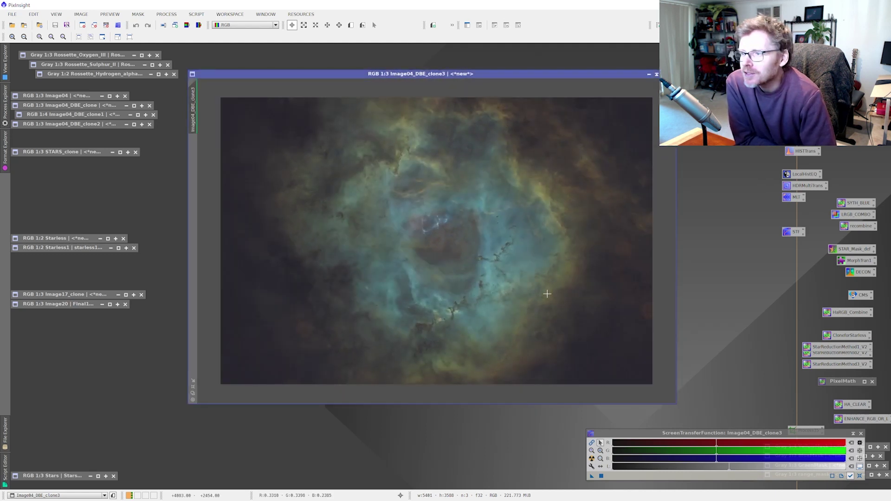
scroll(513, 306, down, 1)
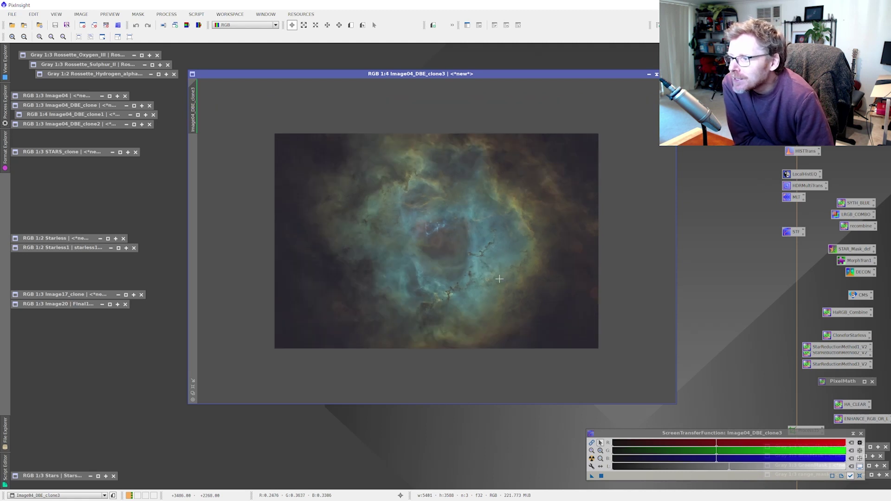
scroll(506, 308, up, 3)
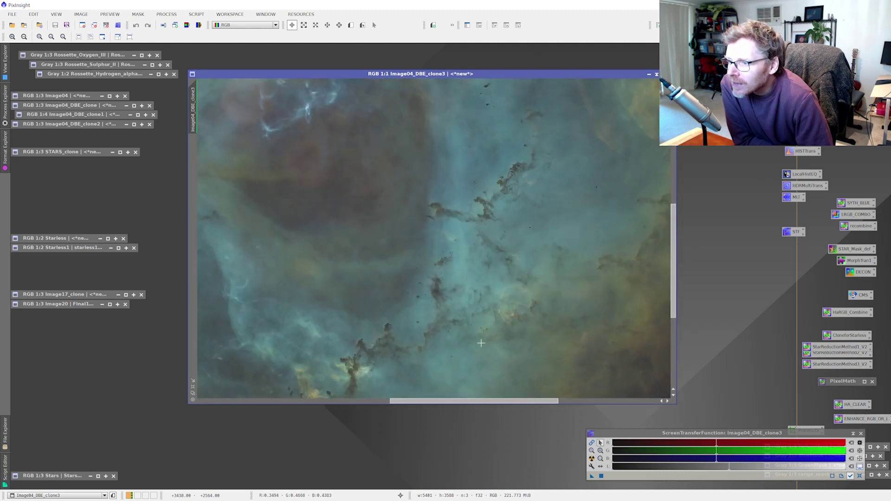
scroll(480, 343, down, 2)
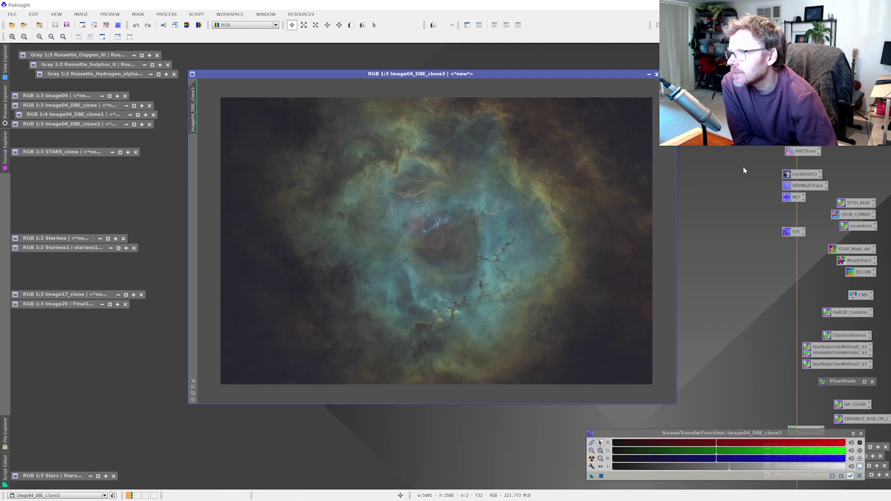
Open CurvesTransformation on the G channel and swap clone3 for Image04_DBE_clone2
double_click(803, 135)
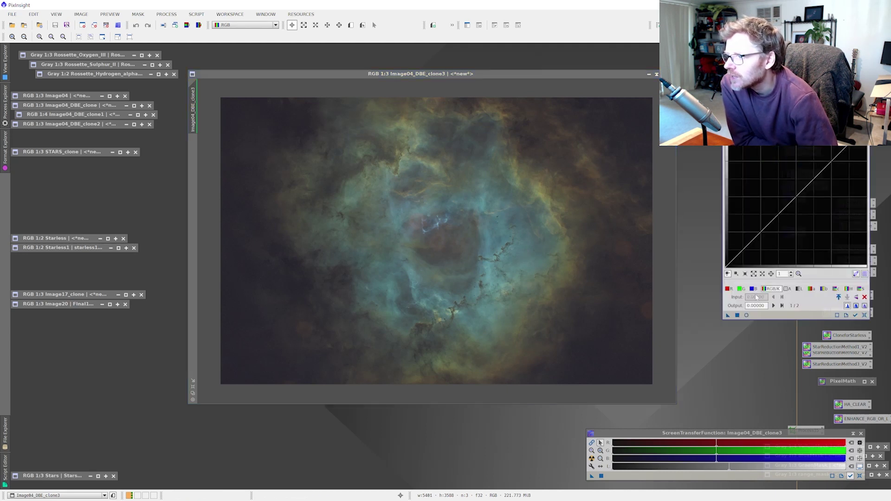
click(741, 289)
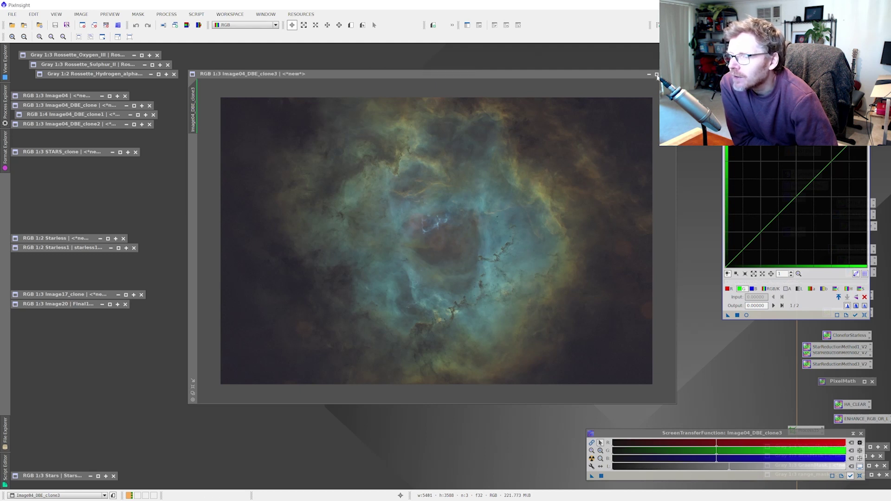
click(657, 75)
double_click(101, 125)
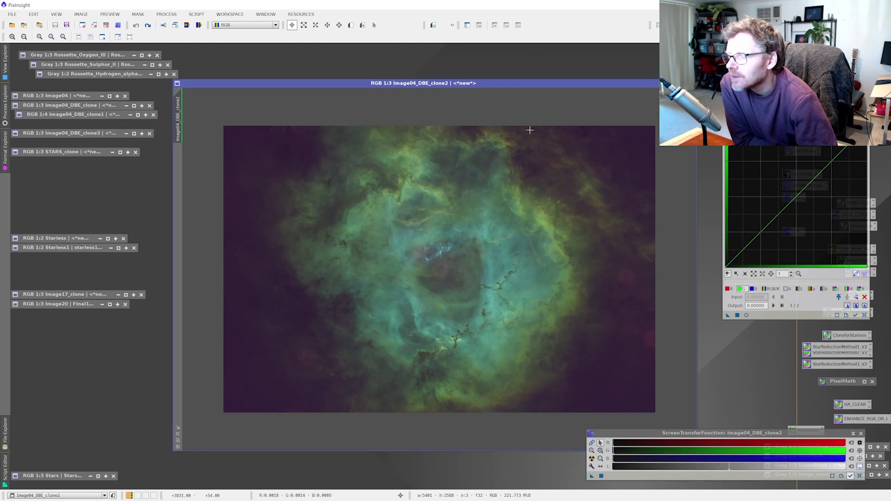
drag(551, 83, 557, 65)
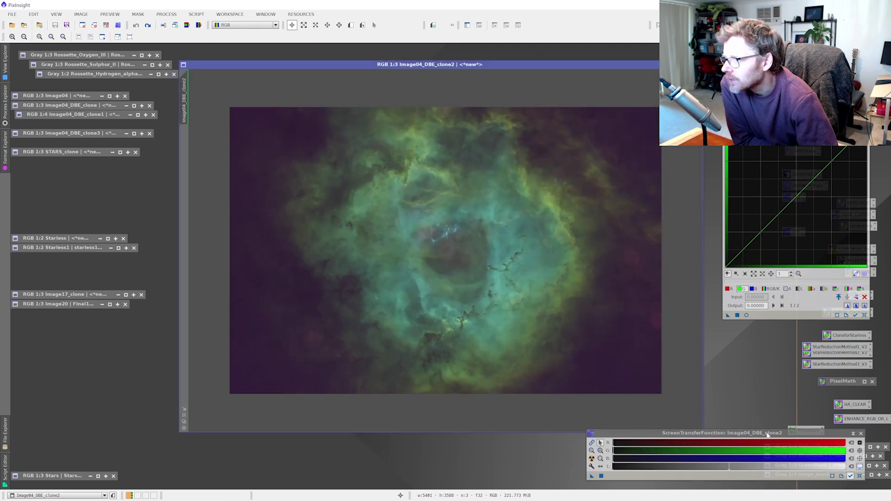
Reset clone2's screen stretch and re-apply an automatic stretch
drag(762, 432, 687, 415)
click(785, 458)
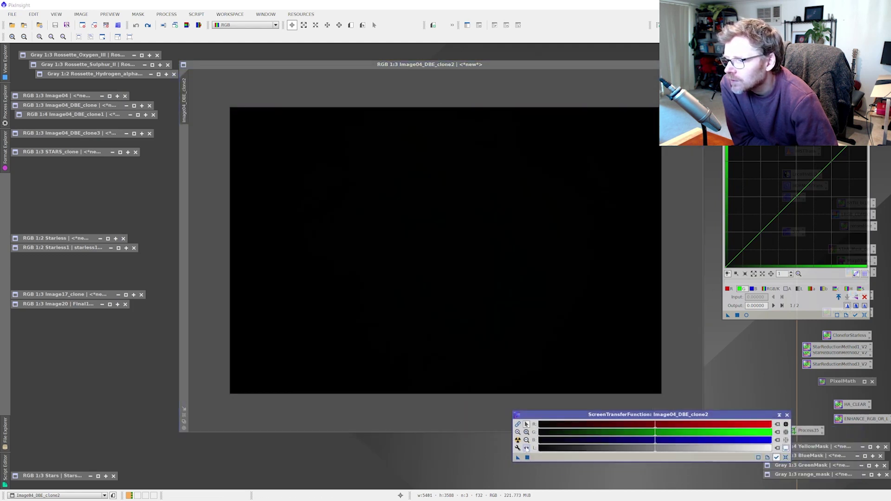
click(518, 440)
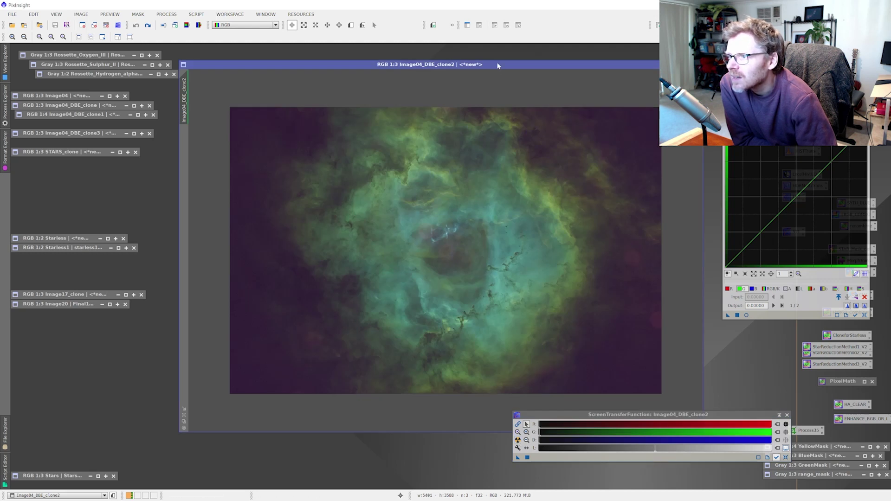
drag(498, 65, 486, 60)
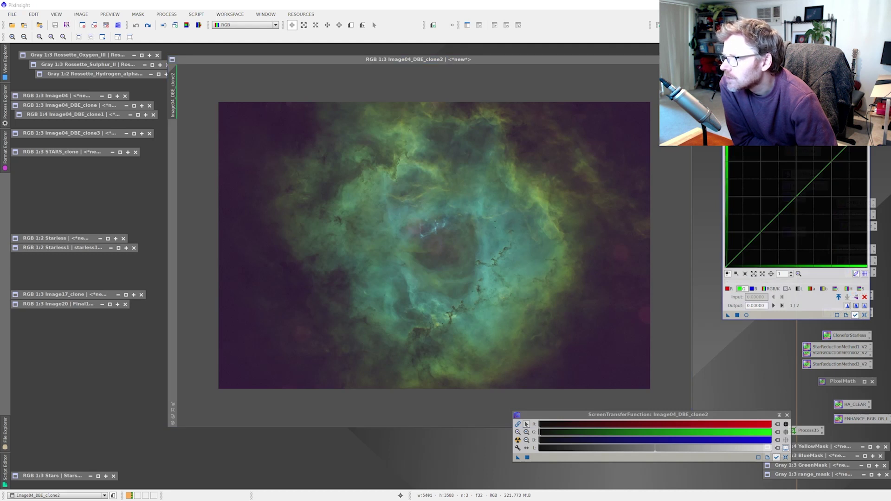
Preview pulling down the green curve's midtones in Real-Time Preview, then close the stretch panel
click(747, 315)
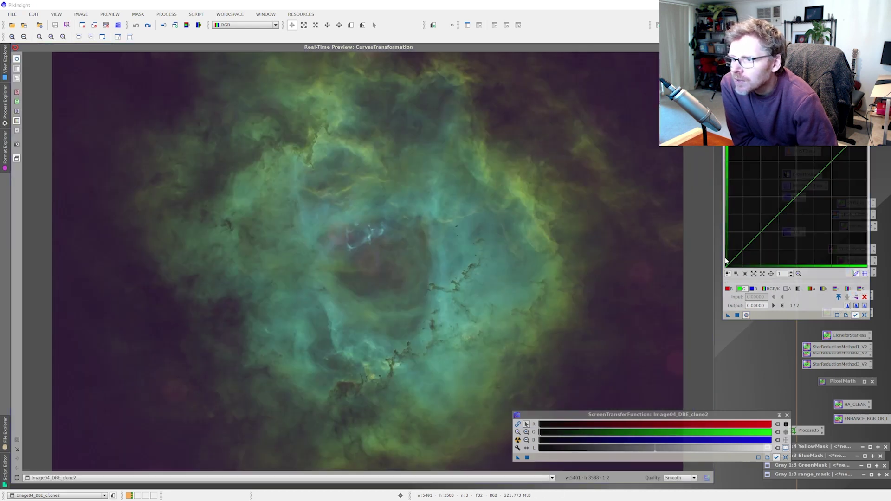
mouse_move(797, 191)
mouse_down()
mouse_move(810, 213)
mouse_move(800, 206)
mouse_up()
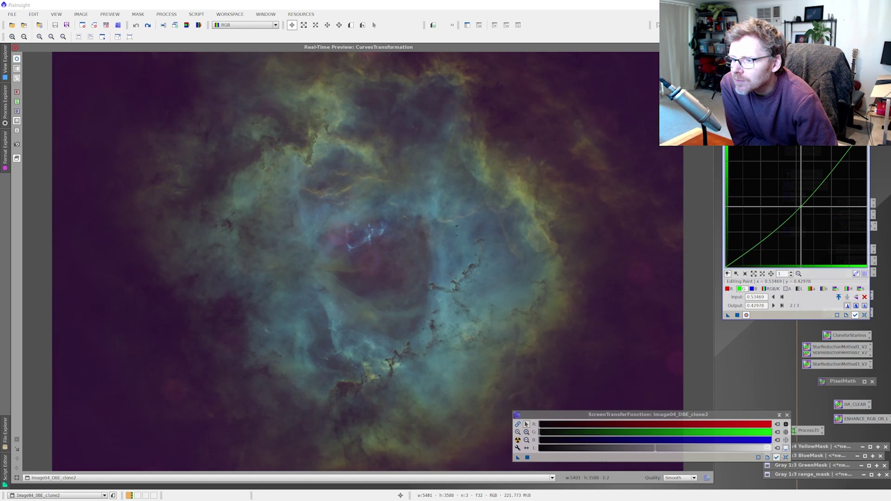
drag(800, 206, 796, 205)
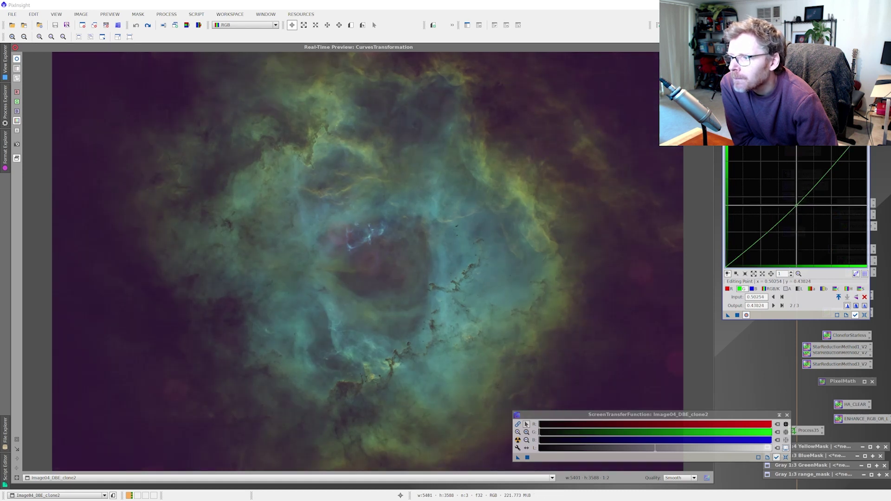
click(787, 415)
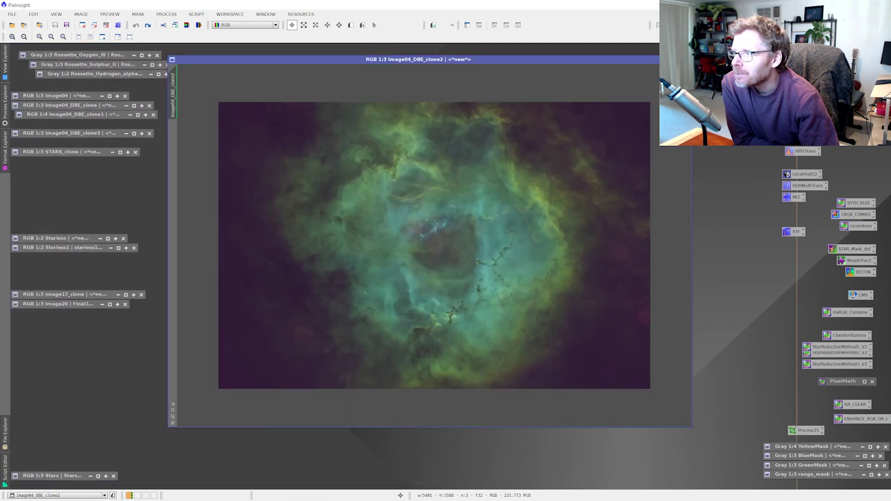
Iconize clone2, open STARS_clone to view the star field, then minimise it to an icon again
click(664, 59)
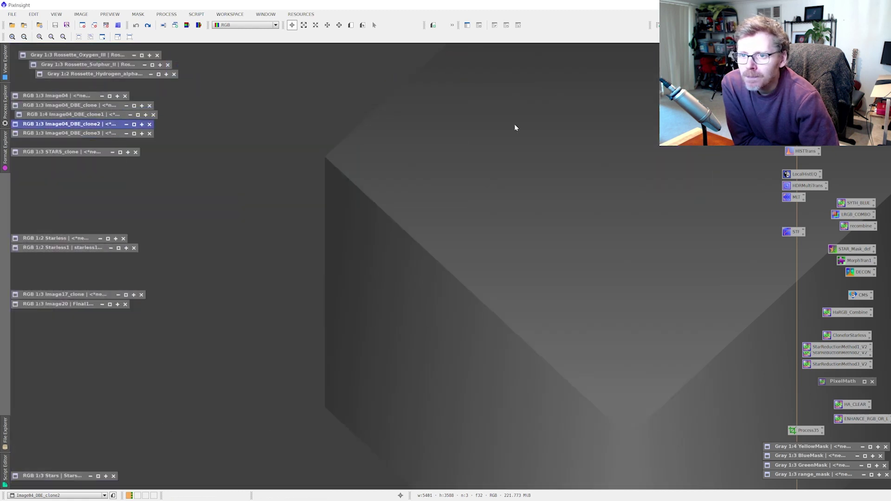
click(77, 154)
double_click(77, 156)
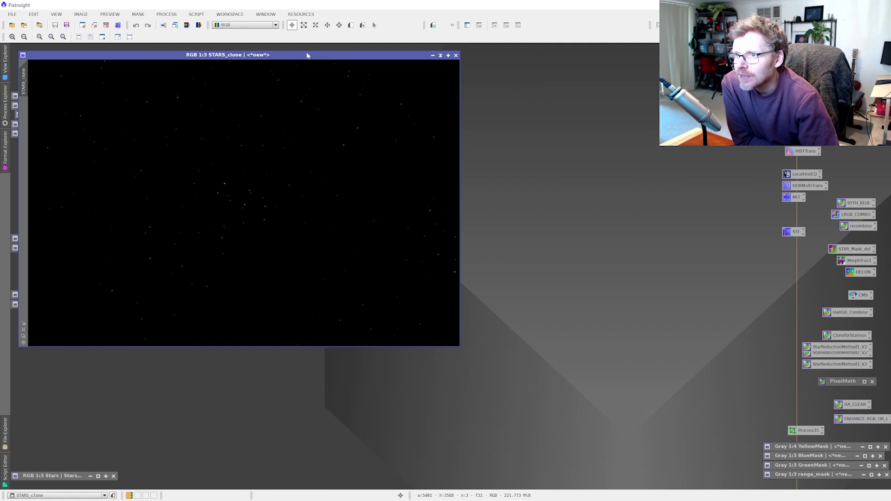
drag(306, 54, 321, 72)
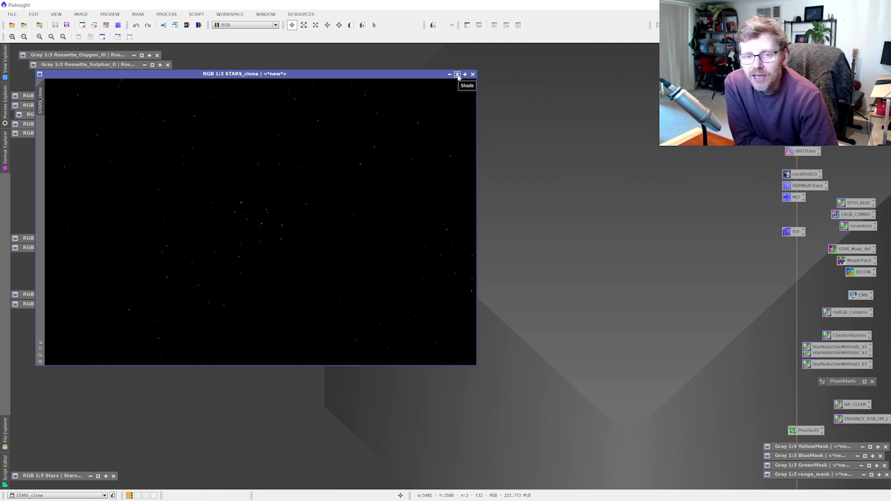
click(457, 75)
drag(87, 157, 94, 158)
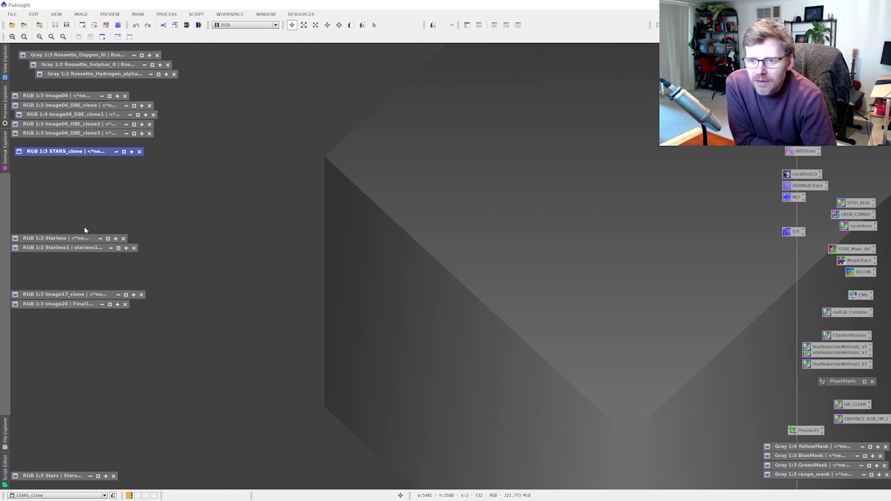
click(64, 240)
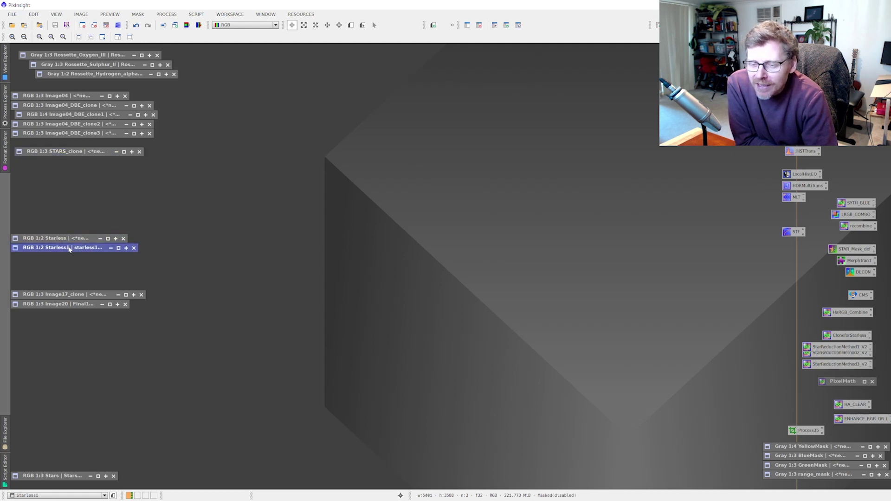
double_click(66, 238)
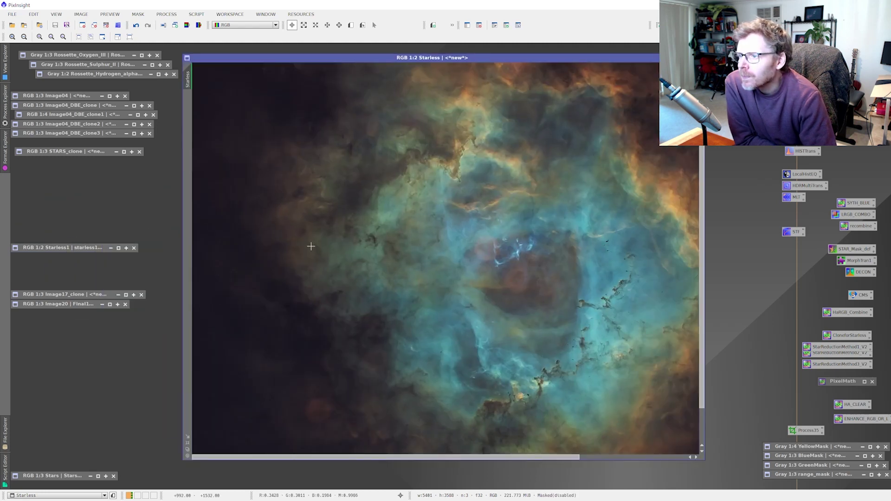
scroll(403, 241, down, 1)
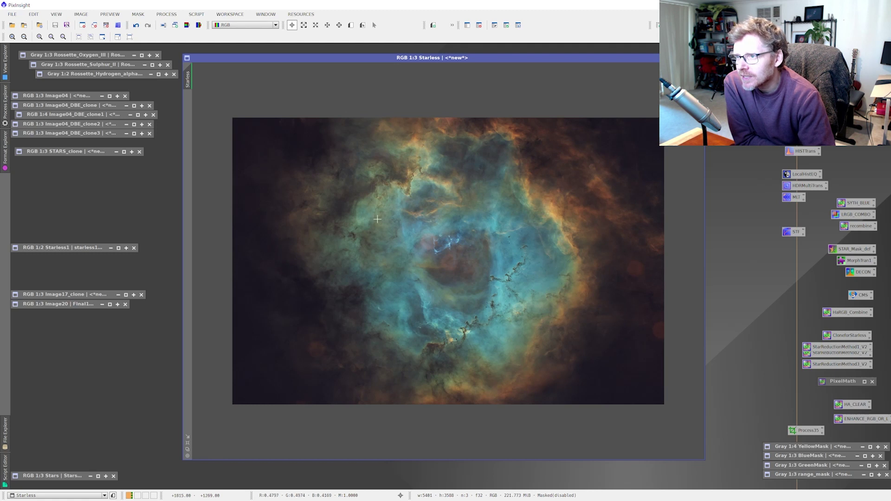
drag(486, 58, 400, 66)
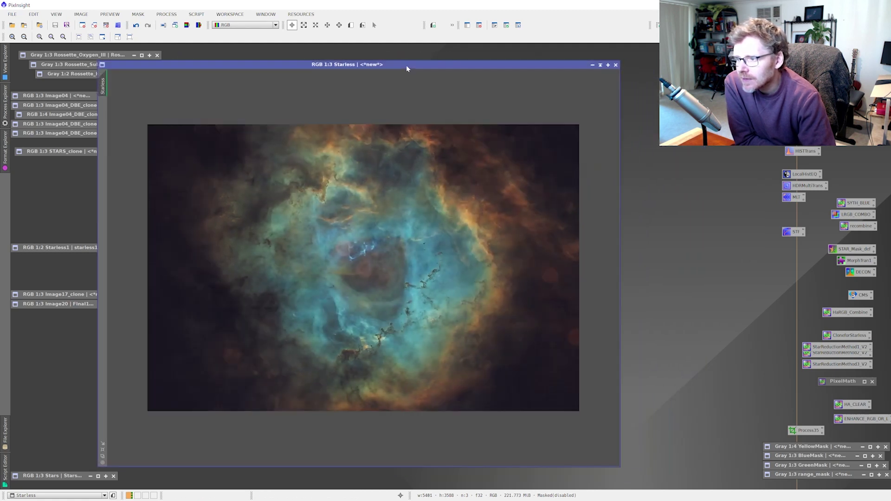
double_click(793, 446)
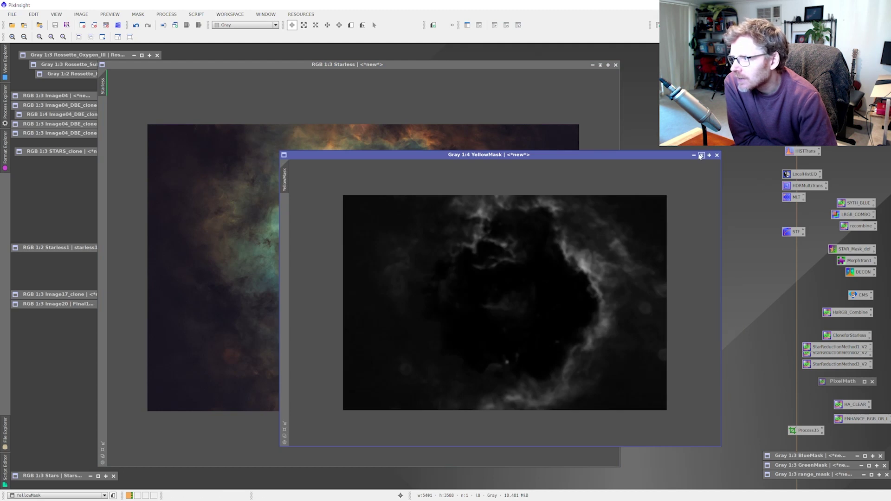
click(701, 155)
double_click(805, 456)
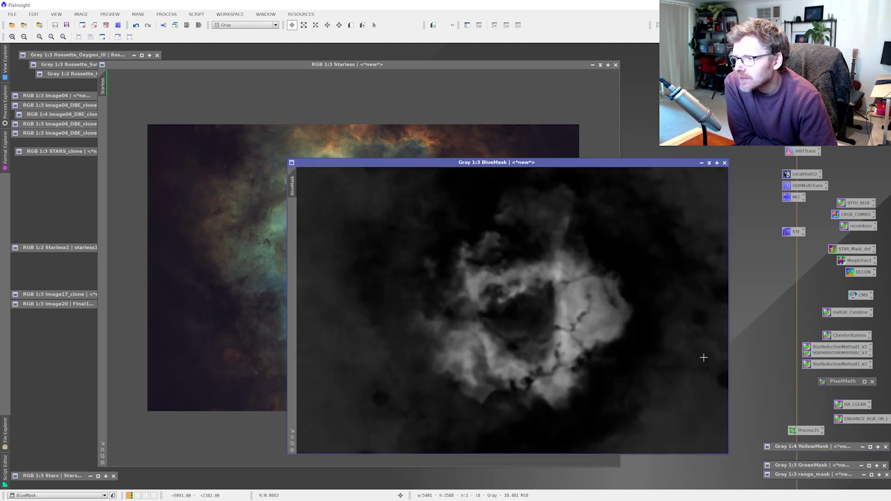
click(707, 162)
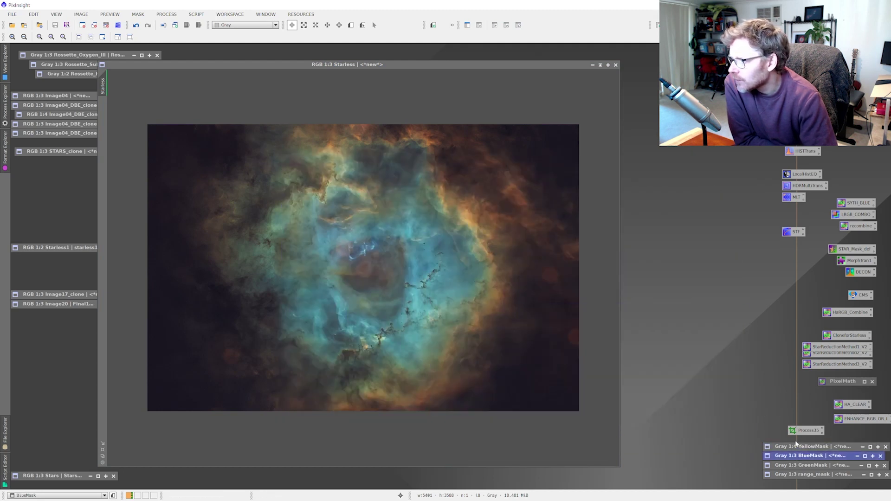
double_click(809, 474)
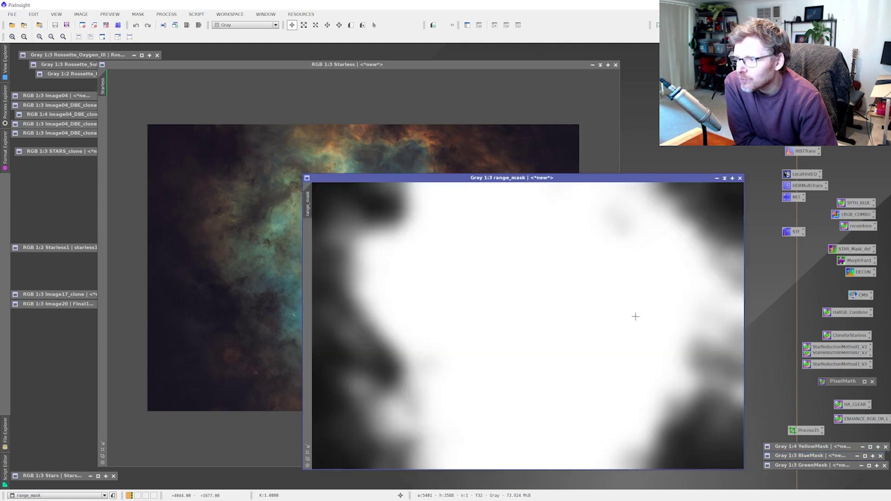
click(725, 176)
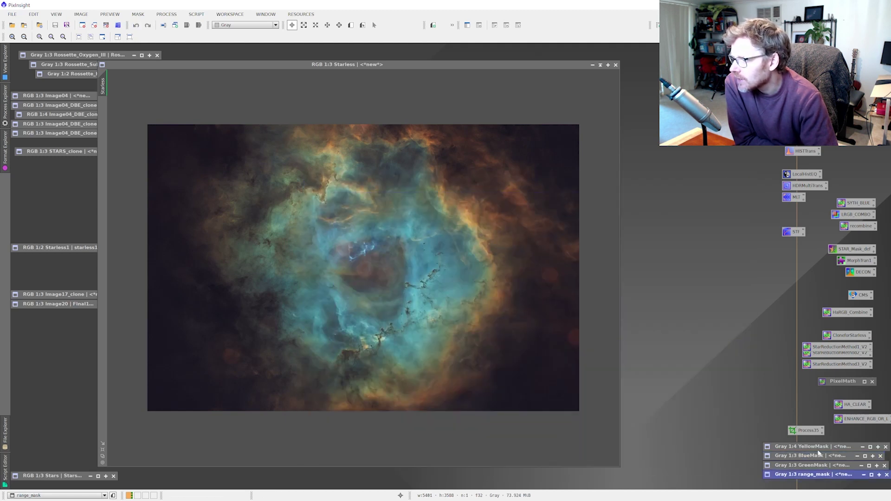
double_click(819, 465)
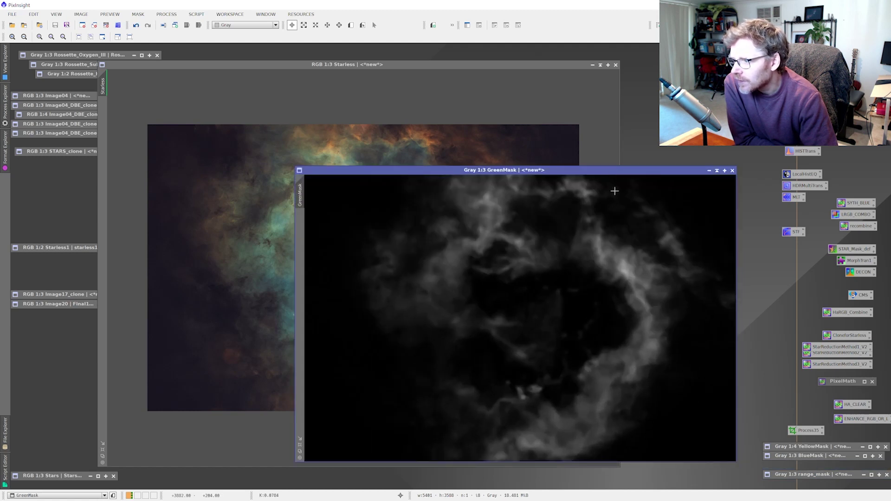
click(717, 171)
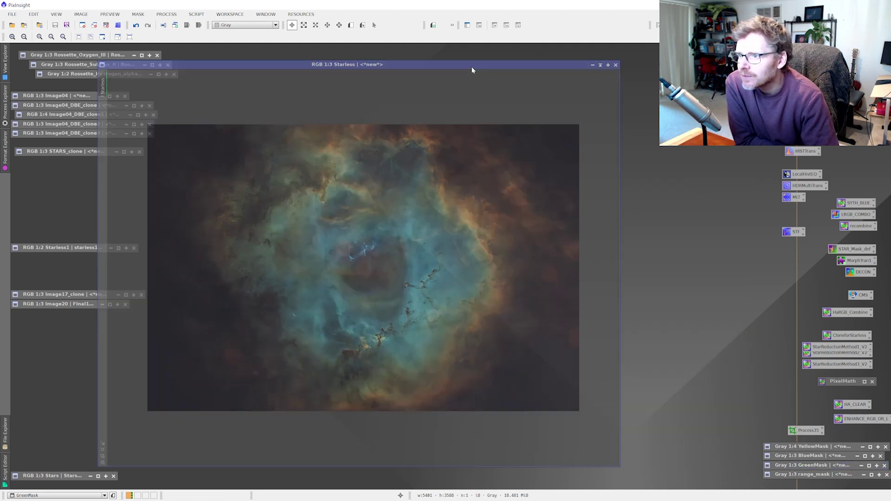
drag(478, 67, 530, 71)
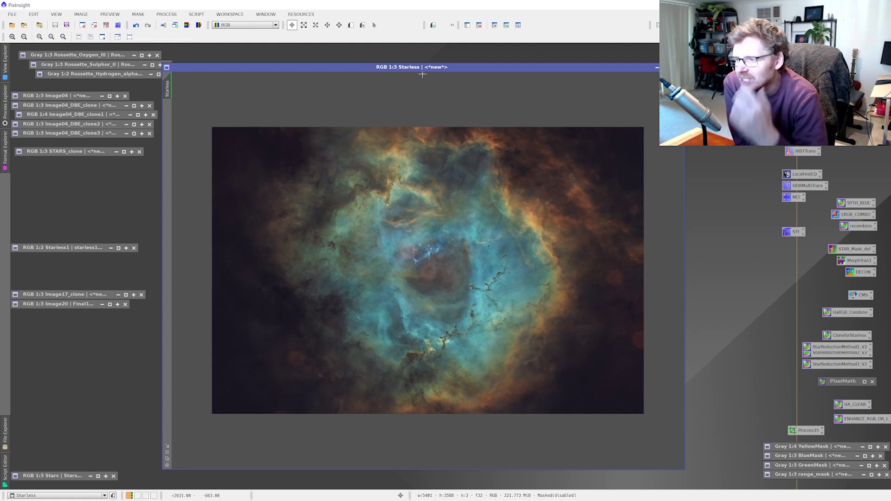
scroll(503, 294, up, 1)
scroll(501, 298, up, 1)
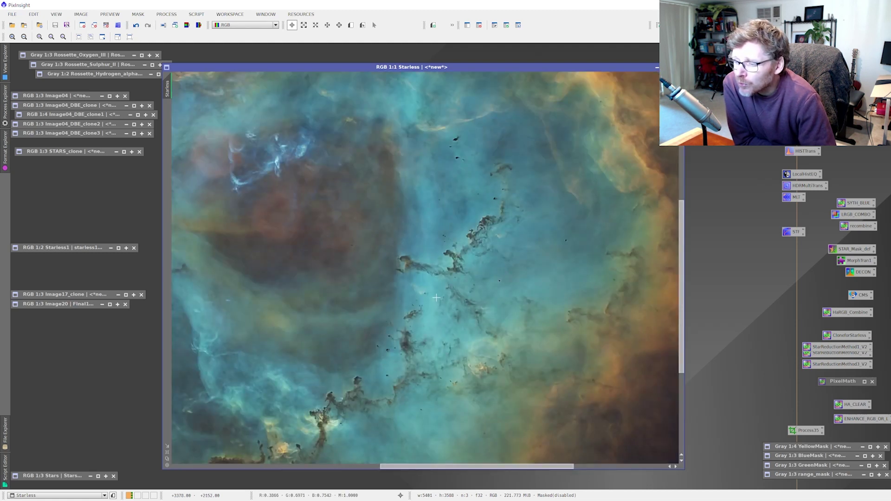
scroll(437, 298, down, 1)
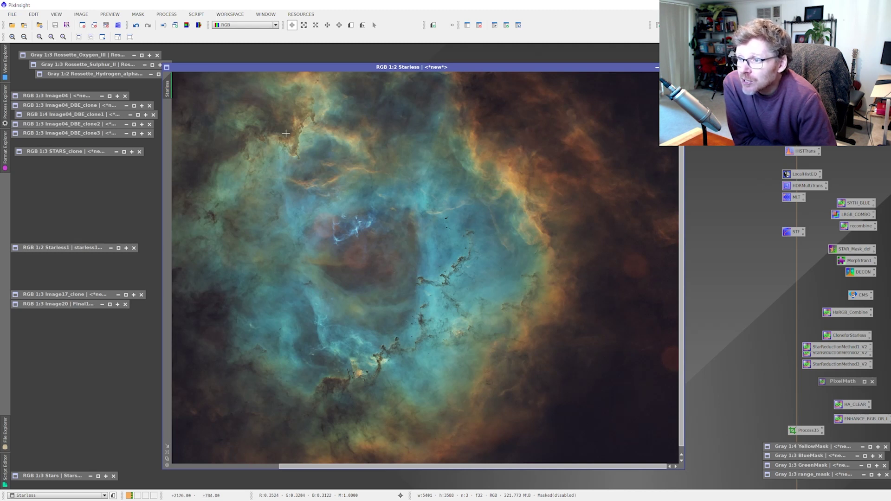
scroll(286, 133, down, 4)
scroll(383, 204, up, 4)
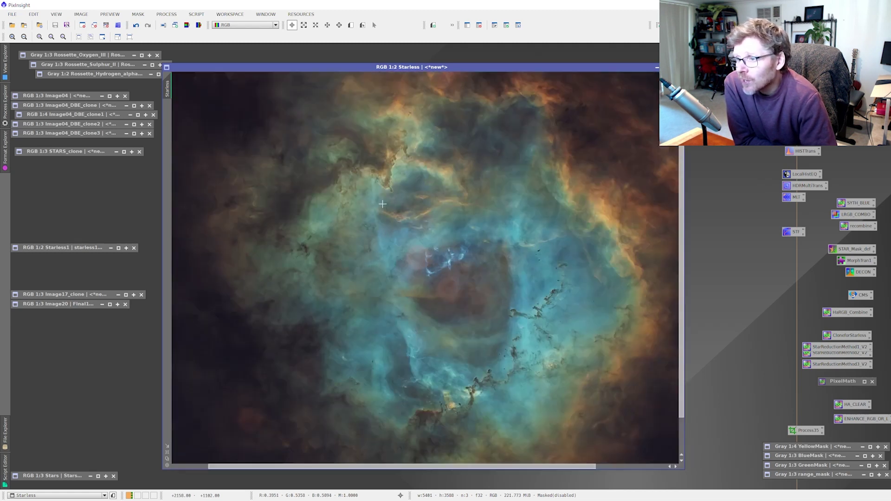
scroll(382, 204, up, 1)
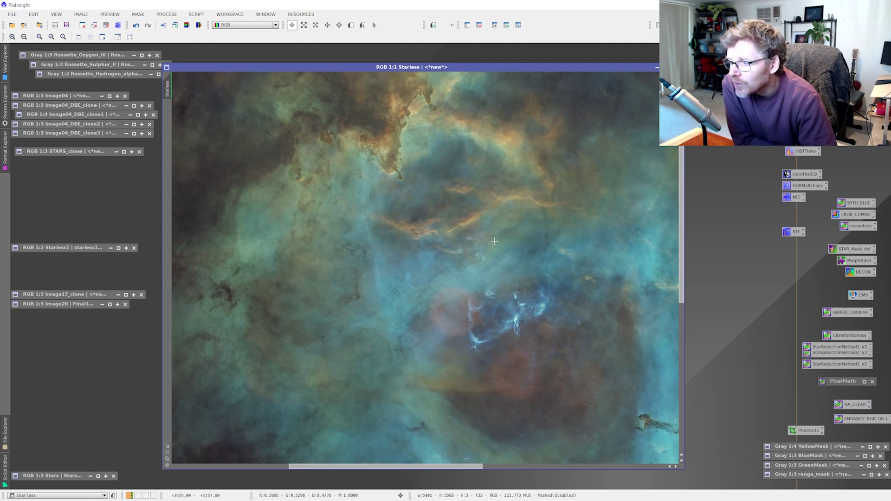
scroll(496, 244, down, 1)
scroll(518, 258, down, 1)
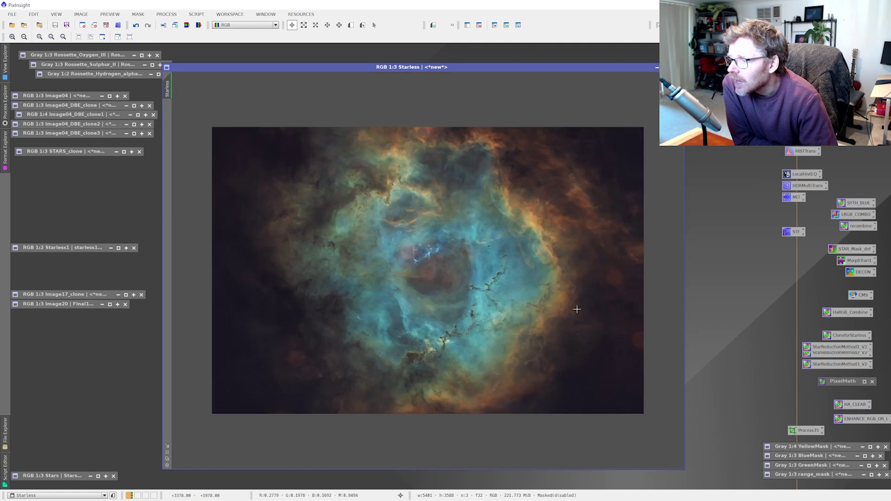
Reopen the saved MLT settings, shade the window, and store it as a new process icon
double_click(793, 197)
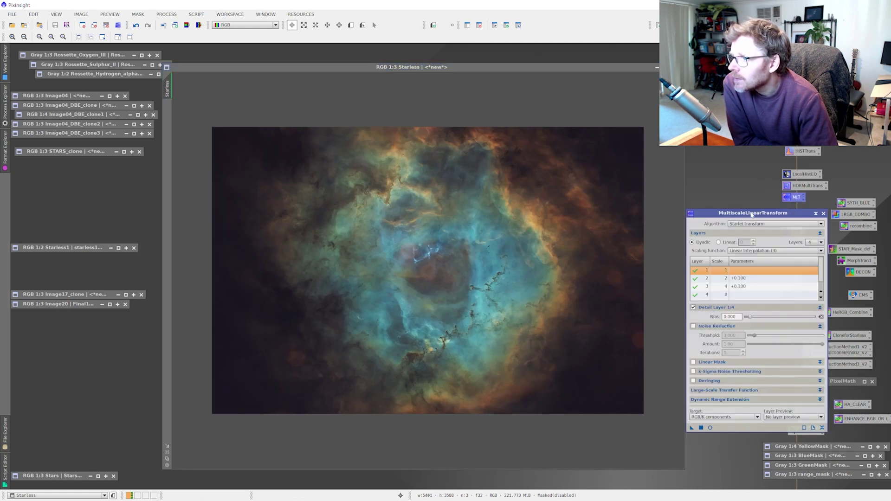
drag(748, 219, 604, 221)
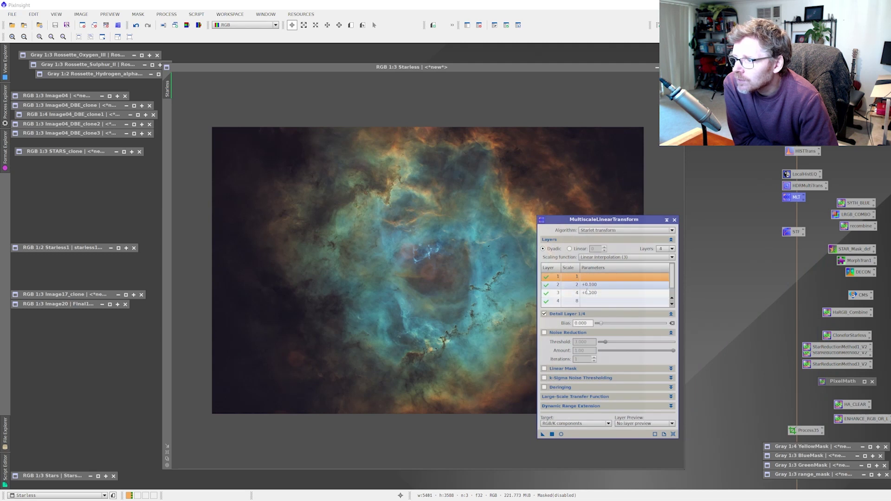
click(666, 220)
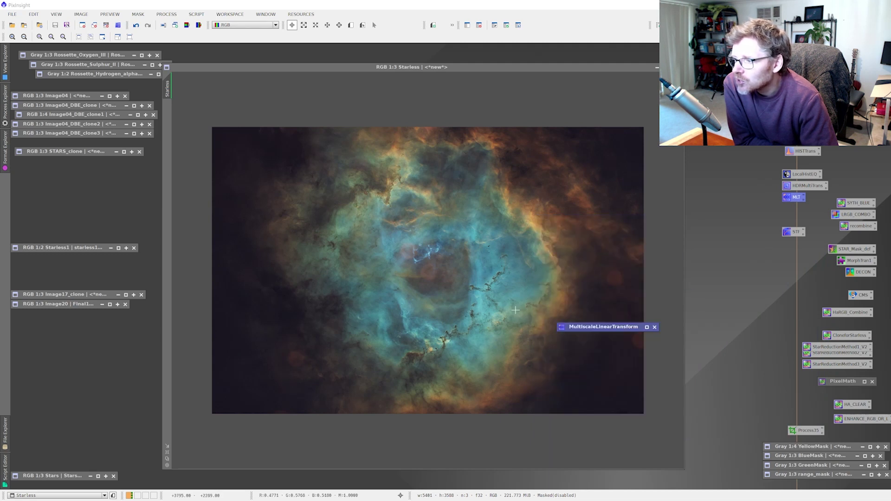
drag(574, 327, 798, 165)
Zoom in and out on the Starless image to inspect the starless Rosette
scroll(481, 313, up, 2)
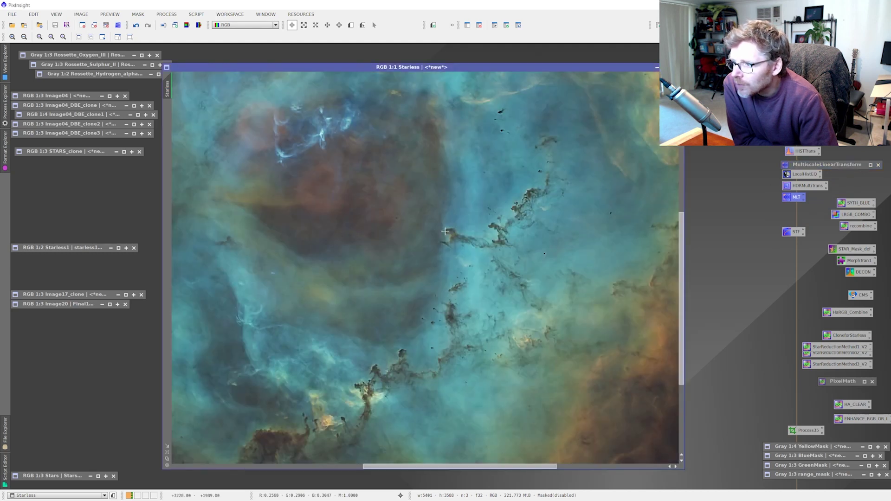
scroll(497, 229, up, 1)
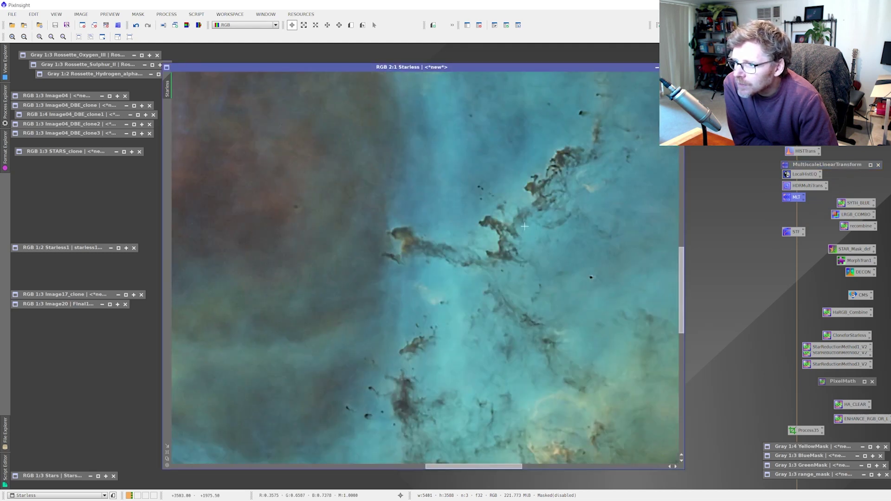
scroll(549, 196, down, 1)
scroll(451, 248, down, 1)
scroll(276, 118, up, 1)
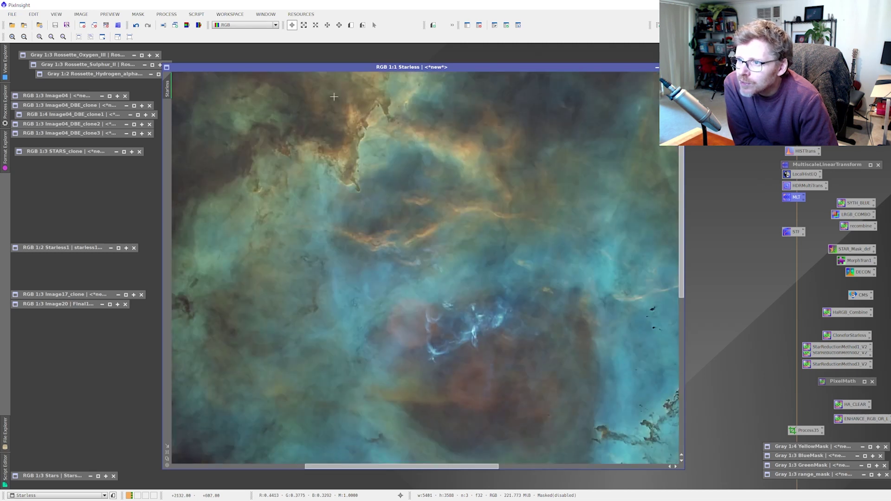
scroll(348, 113, up, 1)
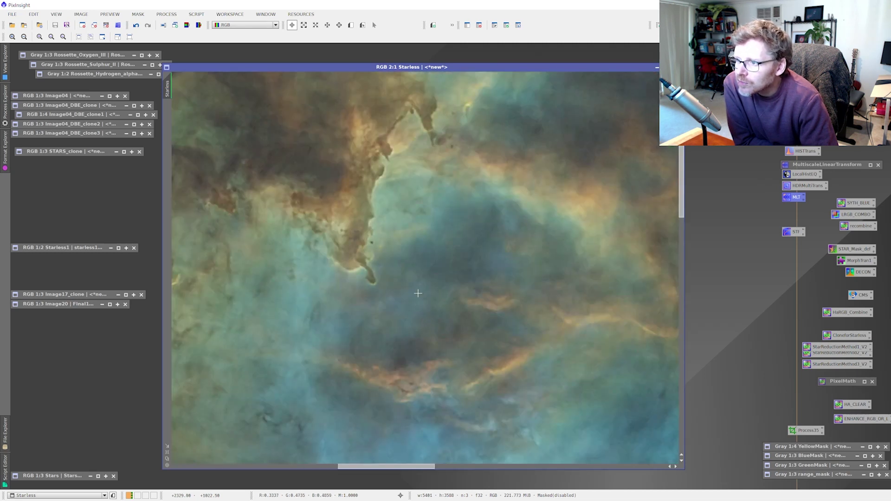
scroll(487, 272, down, 3)
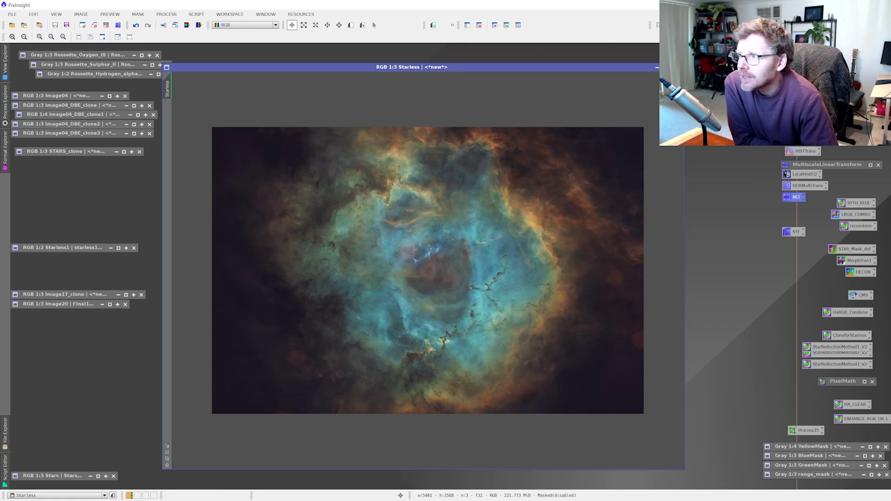
click(657, 67)
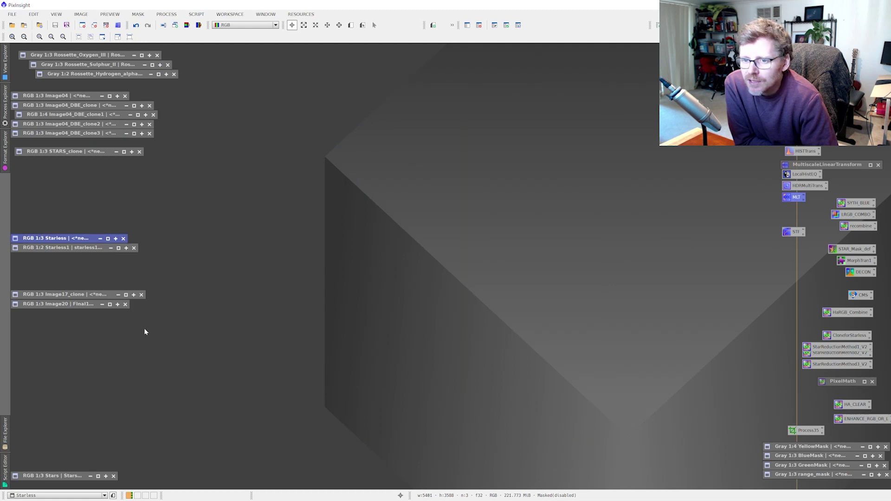
double_click(67, 249)
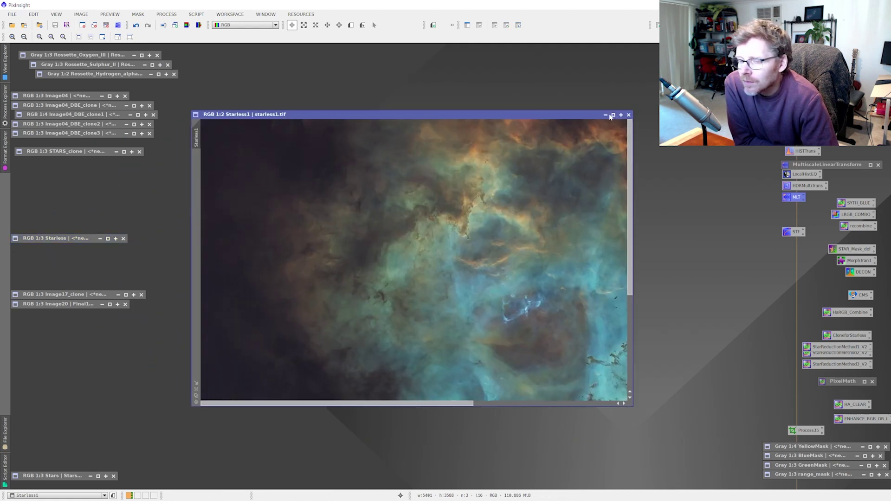
click(606, 115)
click(71, 295)
double_click(71, 295)
drag(284, 73, 430, 86)
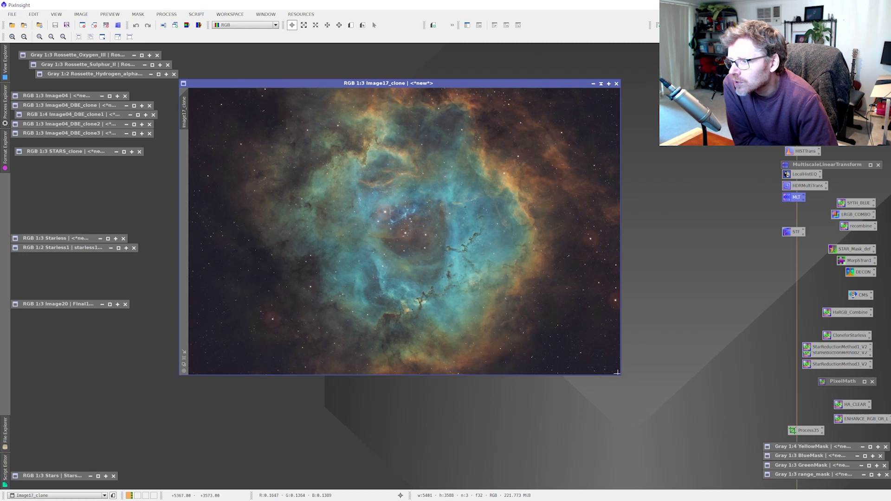
drag(621, 374, 656, 420)
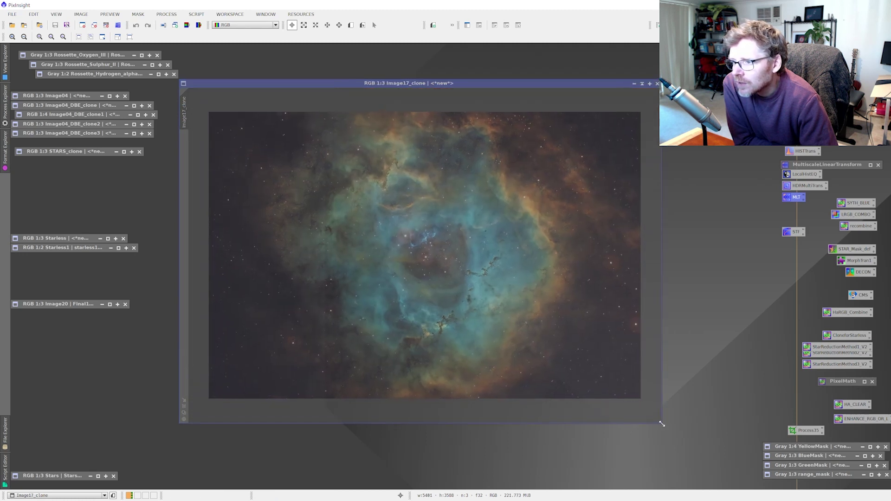
scroll(457, 255, up, 1)
scroll(445, 250, up, 1)
scroll(367, 276, down, 1)
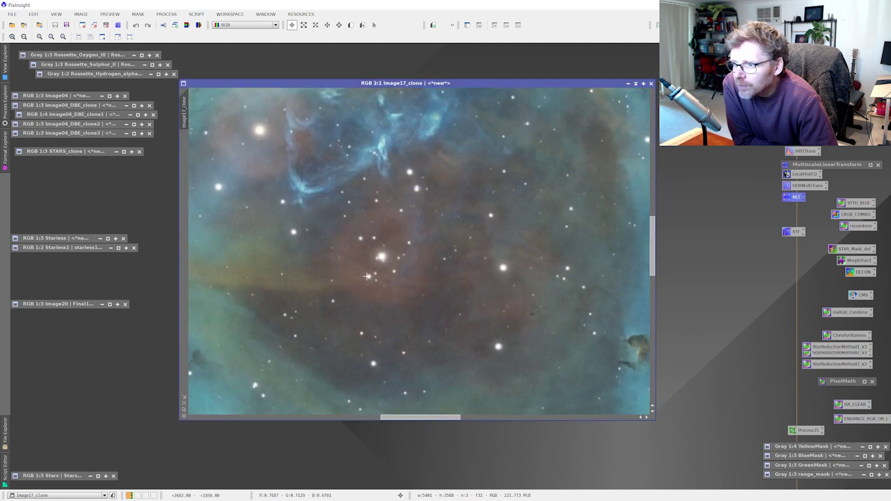
scroll(390, 290, down, 1)
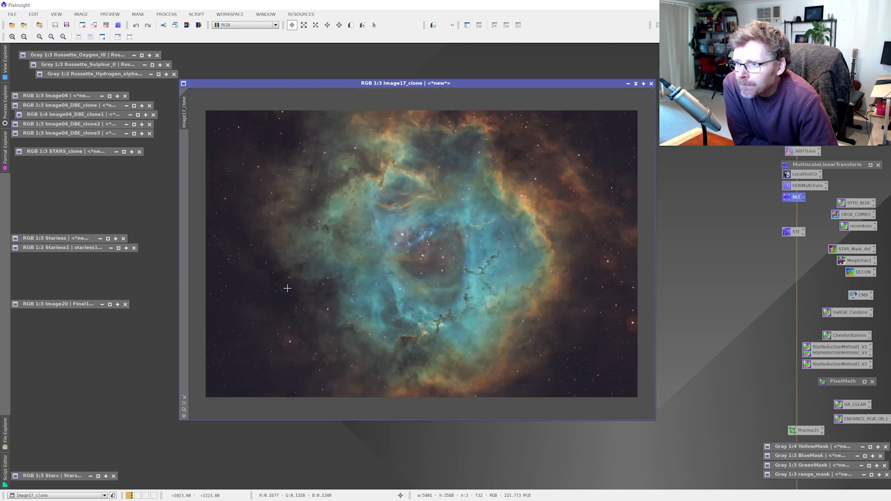
scroll(452, 260, up, 1)
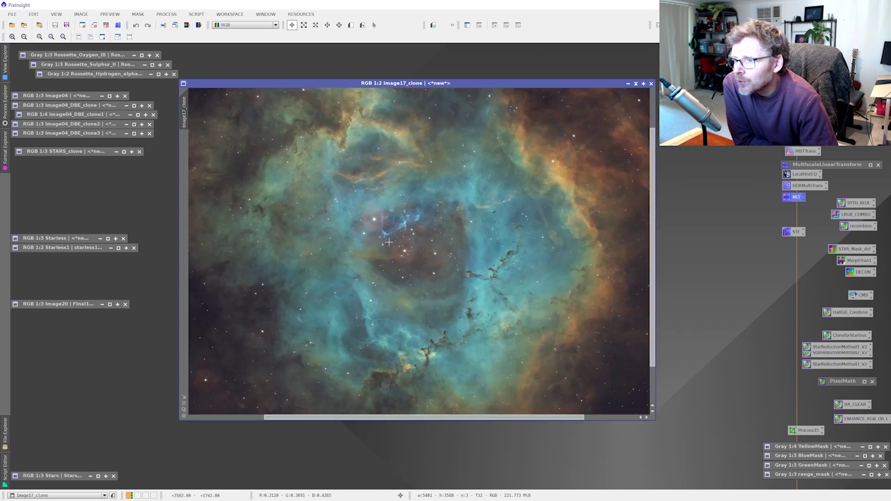
scroll(388, 242, up, 1)
scroll(394, 239, down, 1)
scroll(408, 235, up, 2)
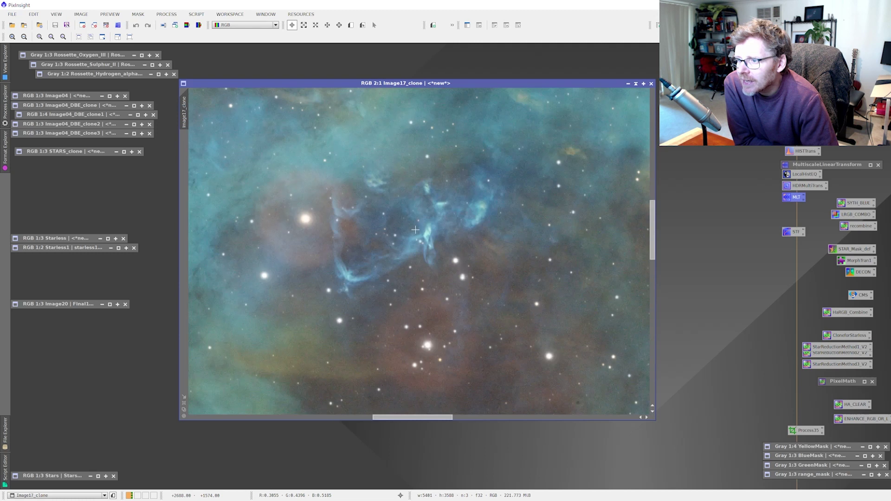
scroll(401, 311, down, 1)
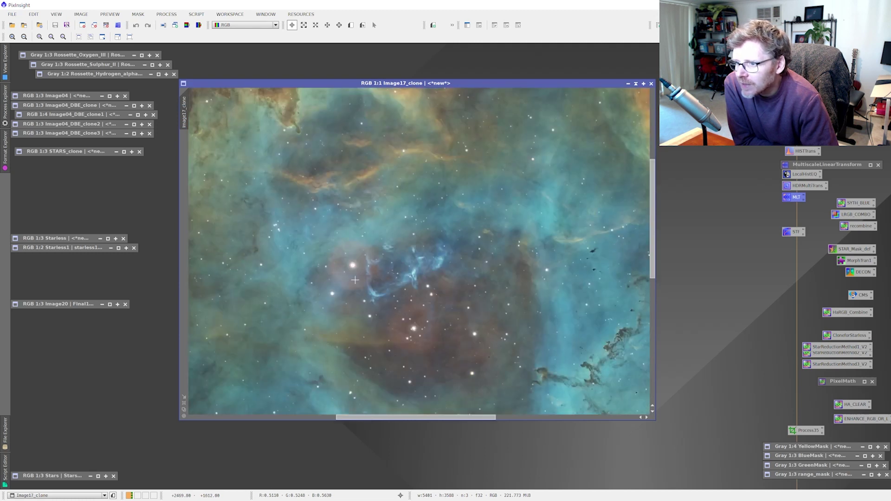
scroll(339, 269, down, 2)
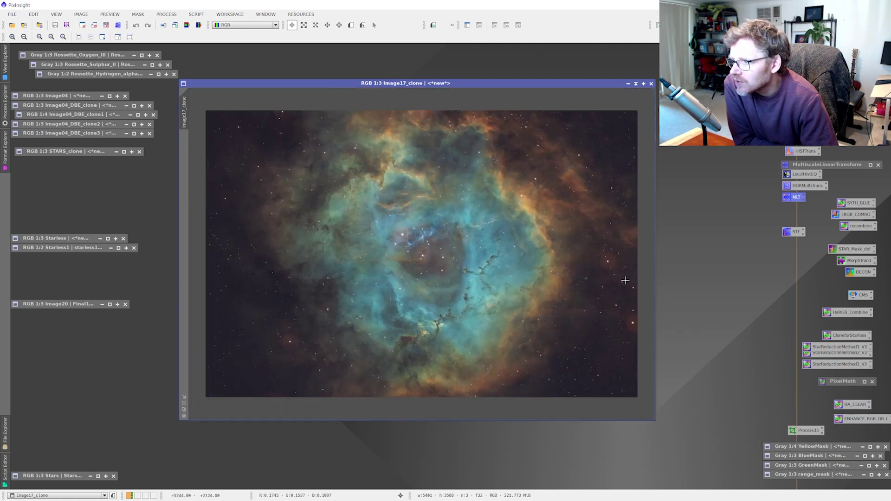
scroll(621, 263, up, 1)
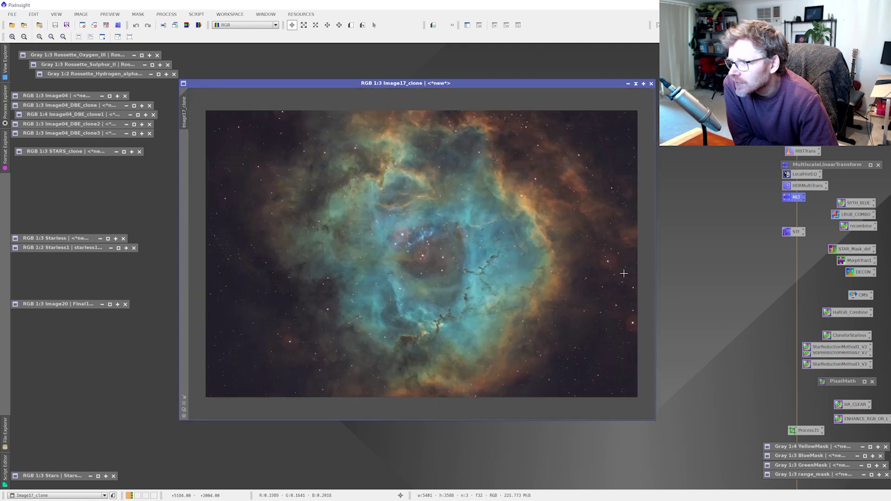
scroll(433, 248, up, 1)
scroll(425, 283, down, 2)
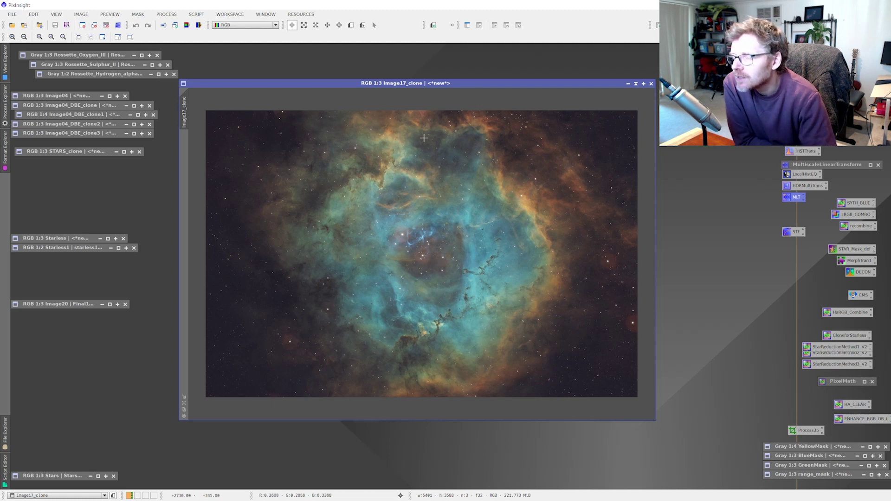
Shade Image17_clone, then restore Image20 (Final1.tif) and move it into place
click(635, 85)
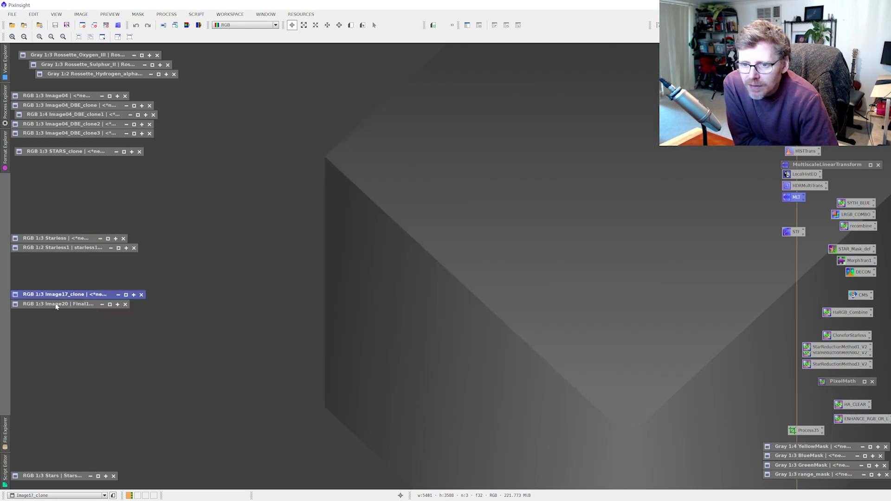
double_click(56, 304)
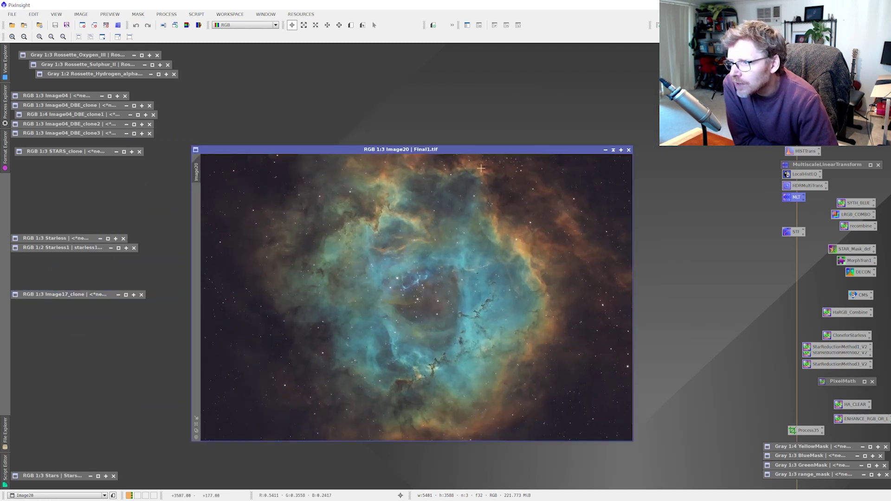
drag(475, 152, 490, 116)
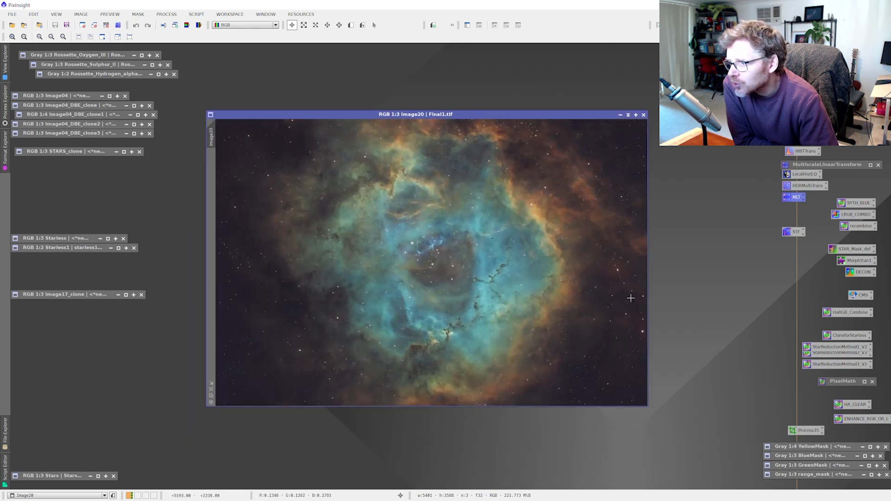
Zoom in and out on Final1.tif to inspect the finished starry Rosette
scroll(631, 298, up, 2)
scroll(632, 271, down, 1)
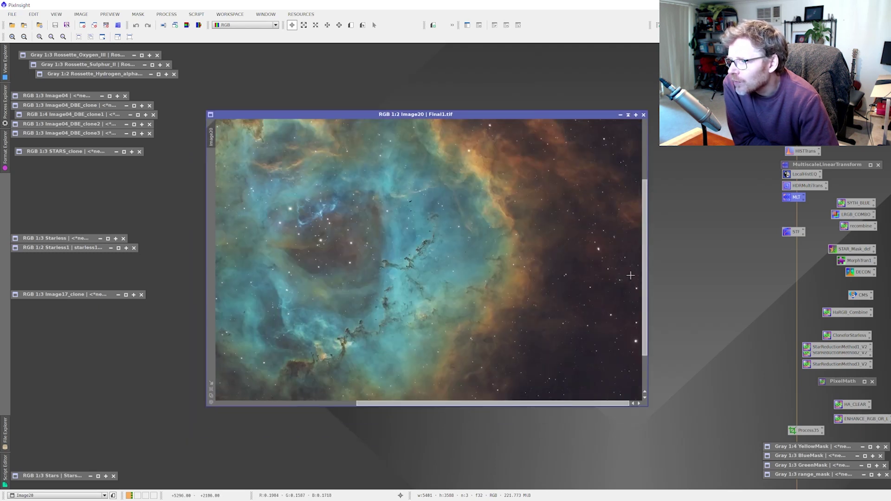
scroll(629, 331, up, 1)
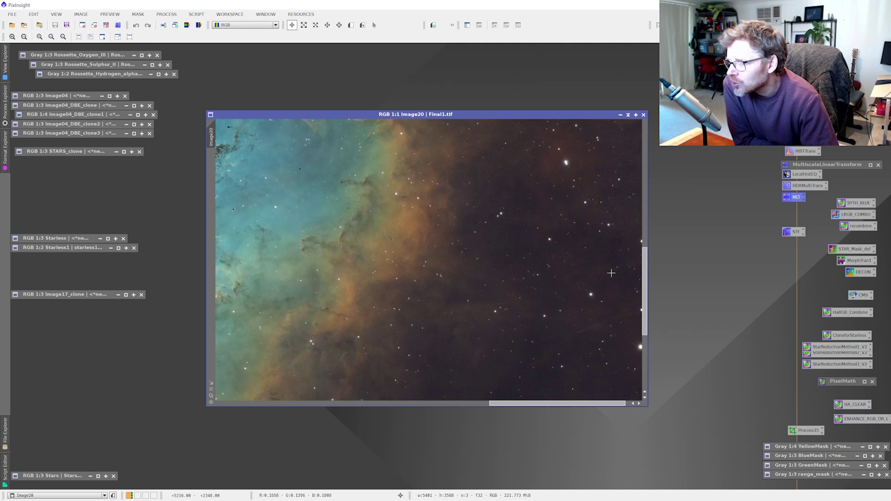
scroll(624, 309, down, 1)
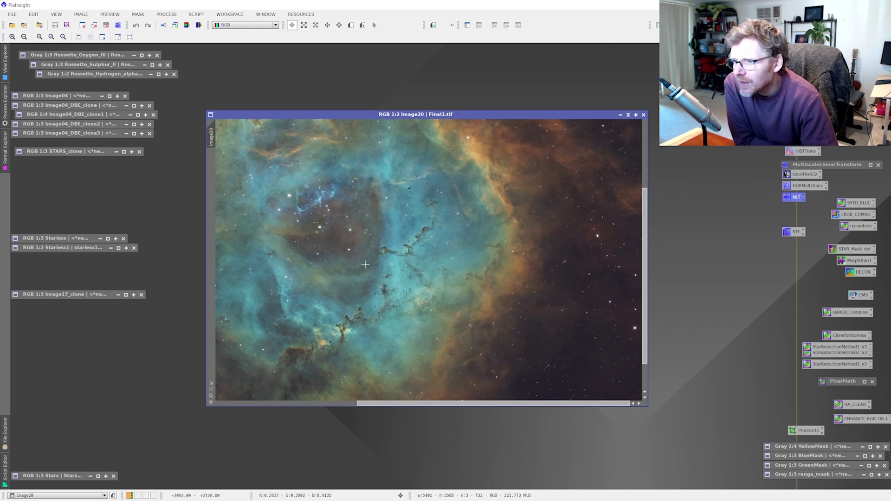
scroll(595, 335, down, 1)
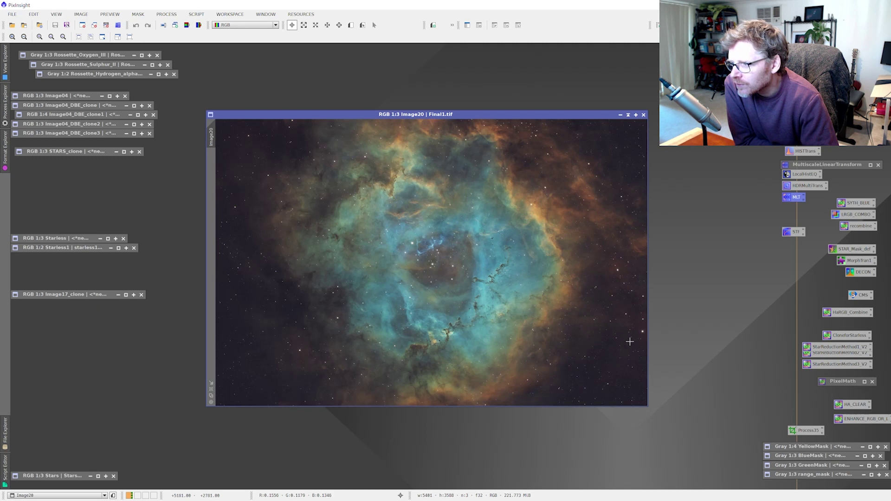
scroll(439, 265, up, 2)
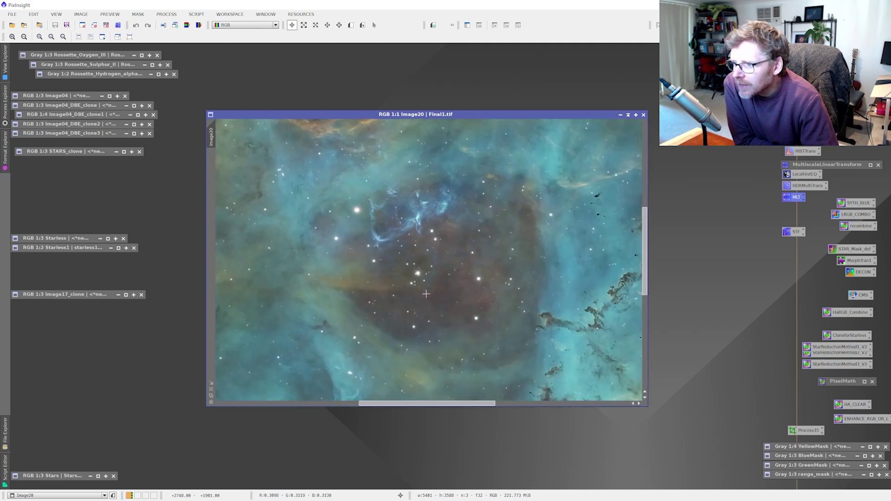
scroll(426, 294, up, 1)
scroll(472, 267, down, 1)
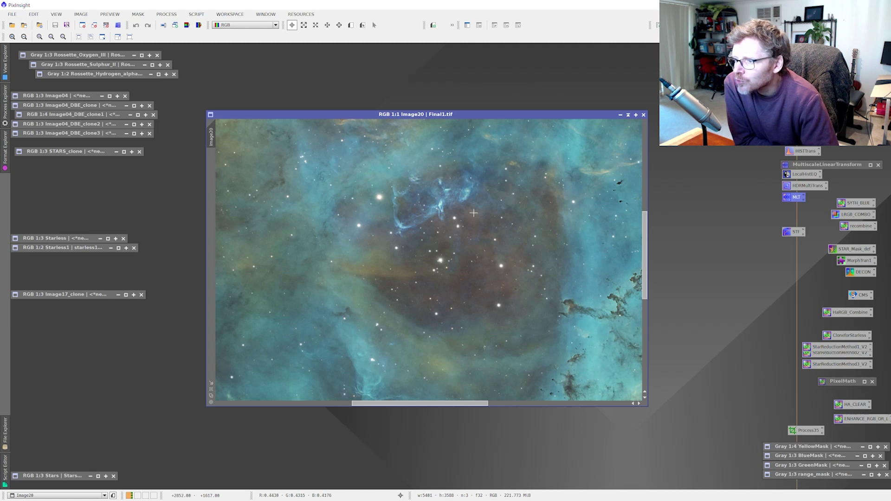
scroll(456, 267, down, 1)
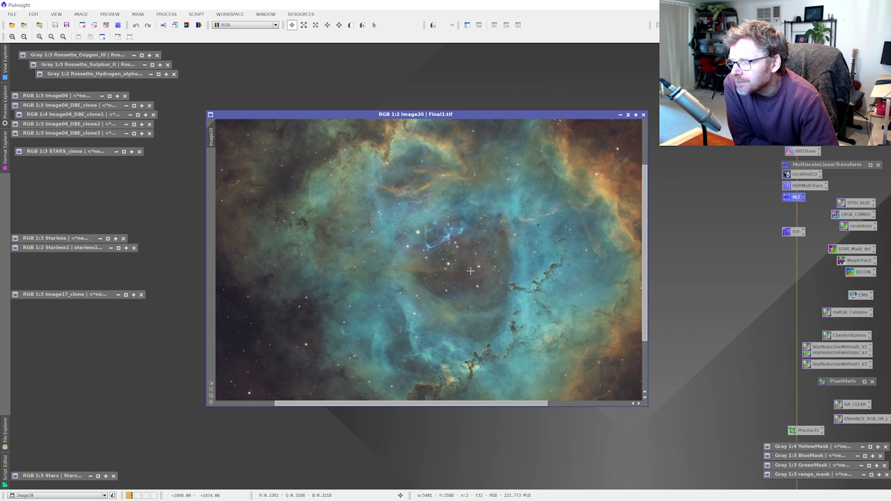
scroll(467, 267, up, 1)
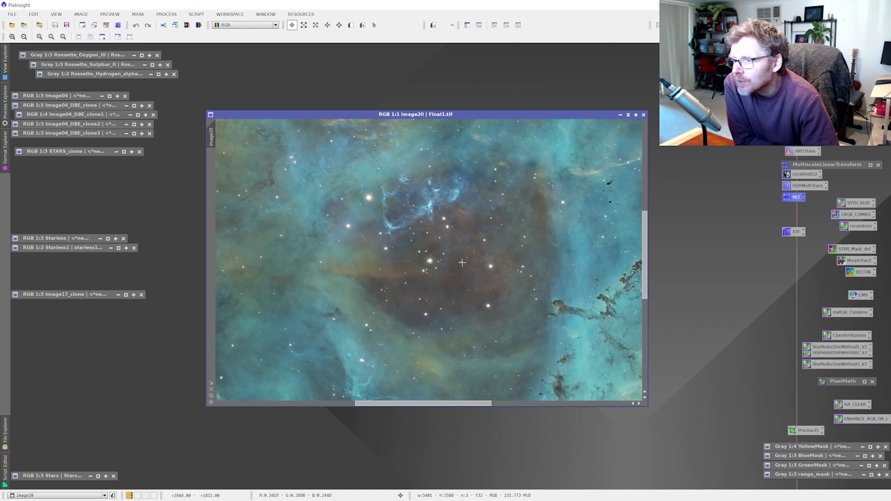
scroll(462, 262, down, 1)
scroll(462, 262, down, 1)
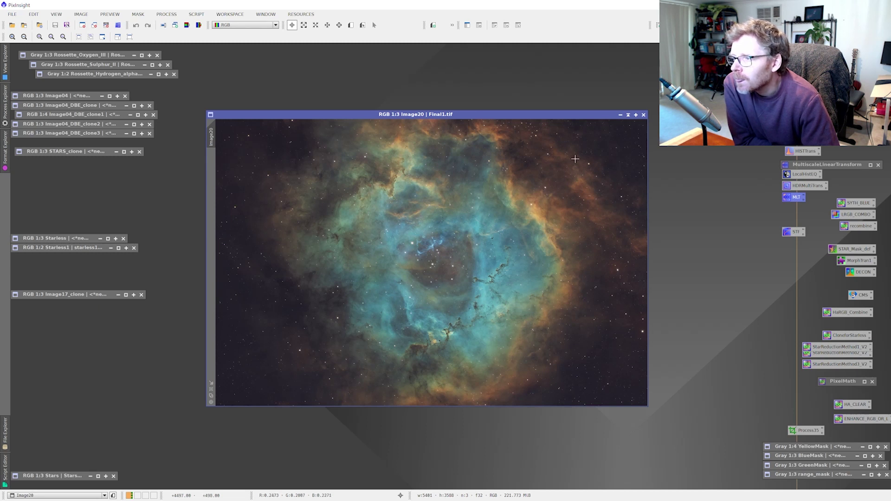
Move the Image20 (Final1.tif) window and maximize it across the workspace
drag(609, 116, 557, 69)
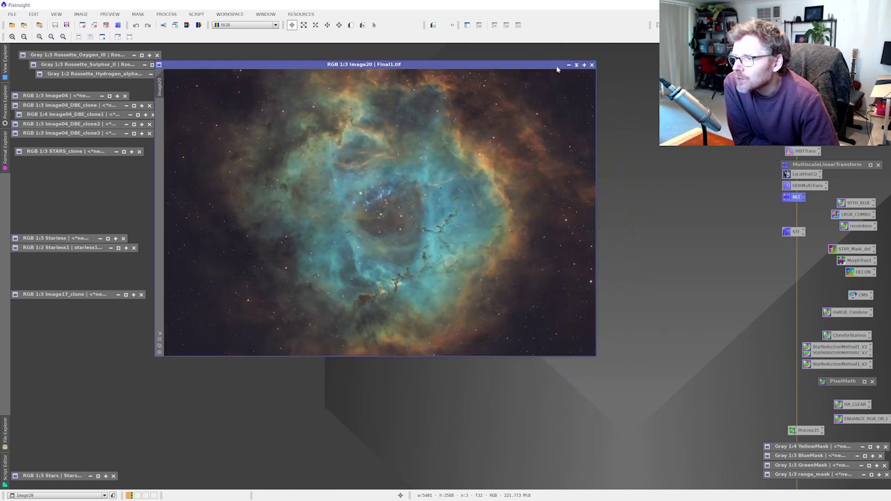
click(583, 65)
scroll(481, 260, up, 2)
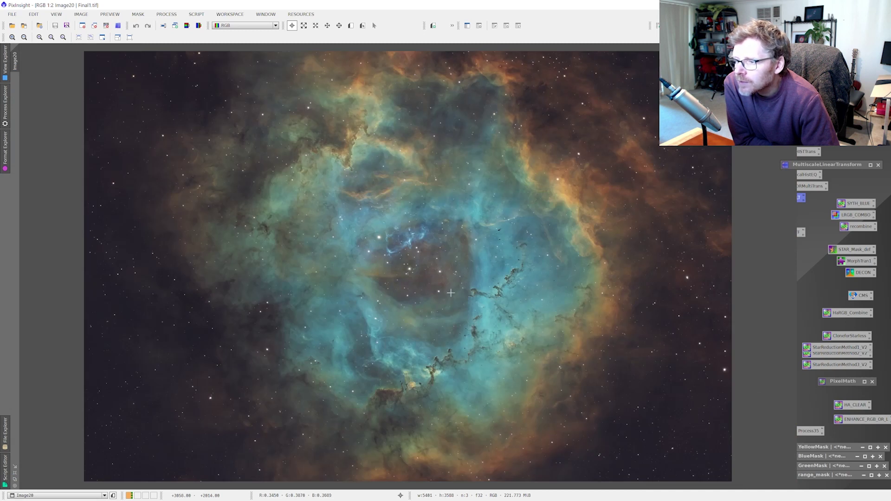
scroll(451, 293, up, 1)
scroll(673, 234, down, 1)
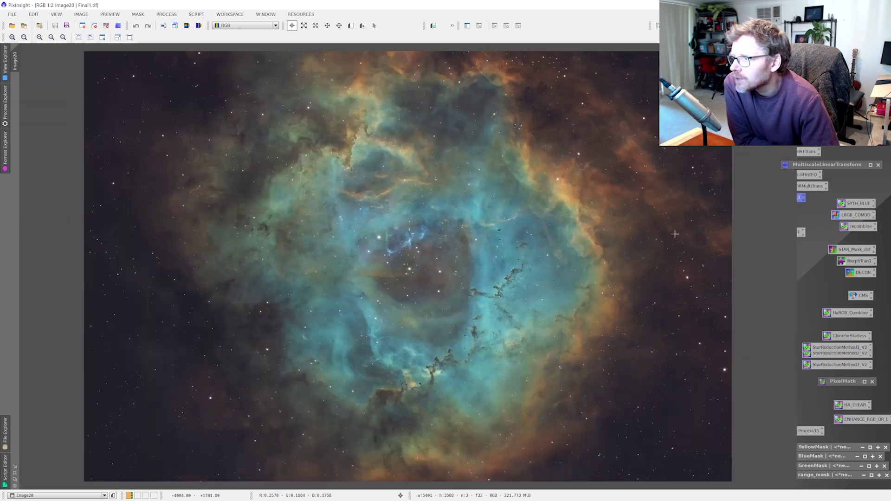
Zoom Final1.tif between 1:1 and 1:2 to inspect the teal core and dust pillars
scroll(531, 387, up, 1)
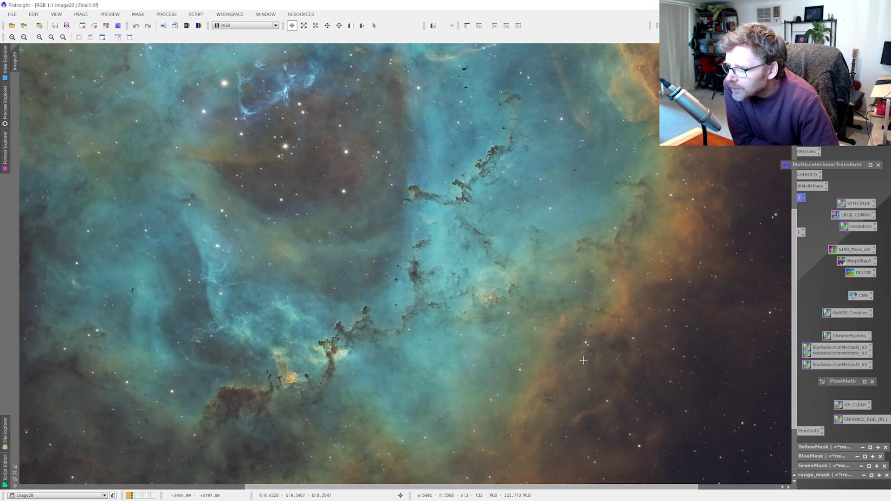
scroll(661, 336, up, 1)
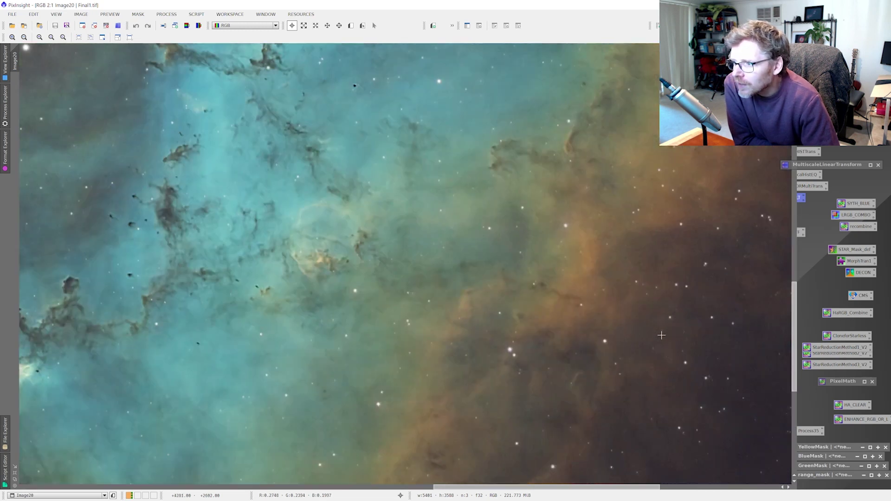
scroll(661, 335, down, 1)
scroll(412, 338, down, 1)
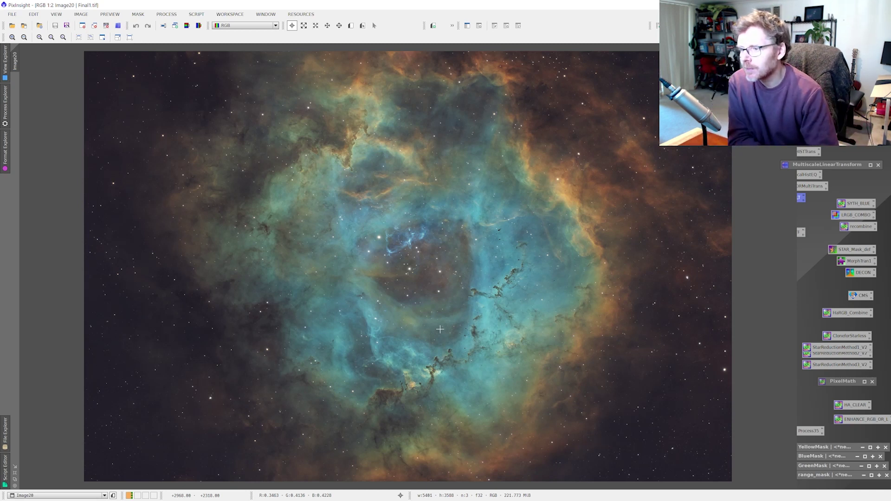
scroll(440, 329, up, 1)
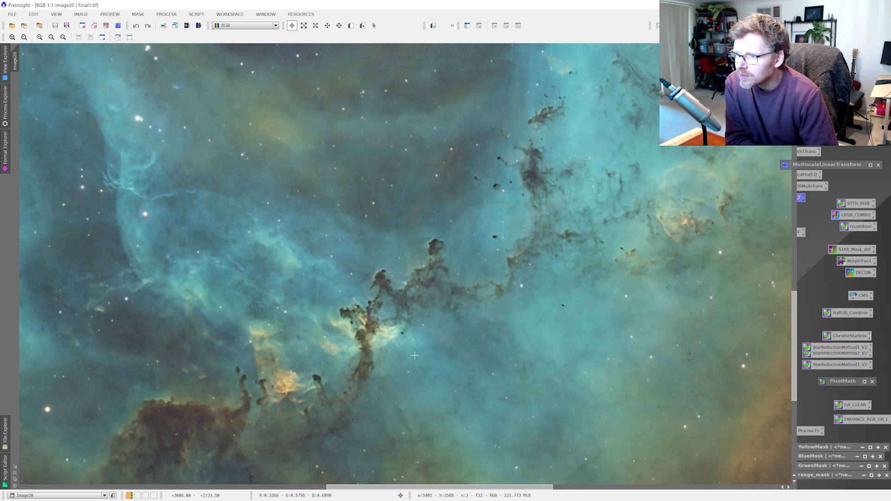
scroll(415, 355, down, 1)
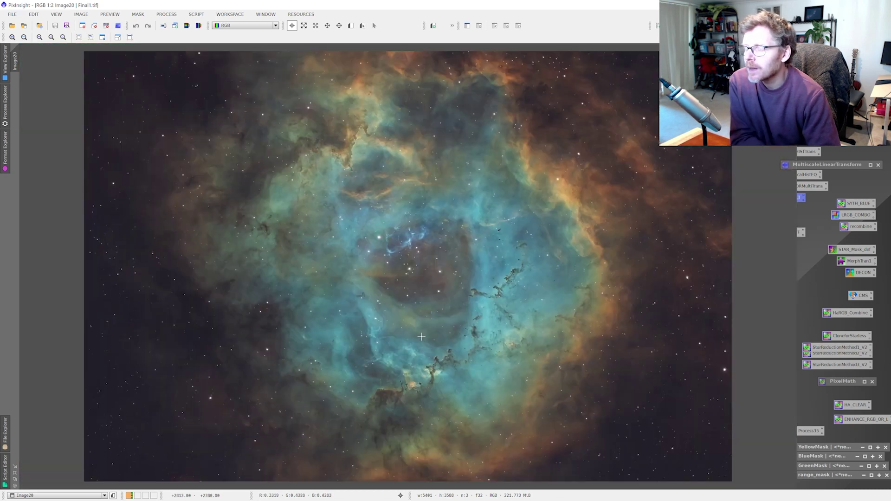
scroll(423, 379, up, 1)
scroll(439, 387, down, 1)
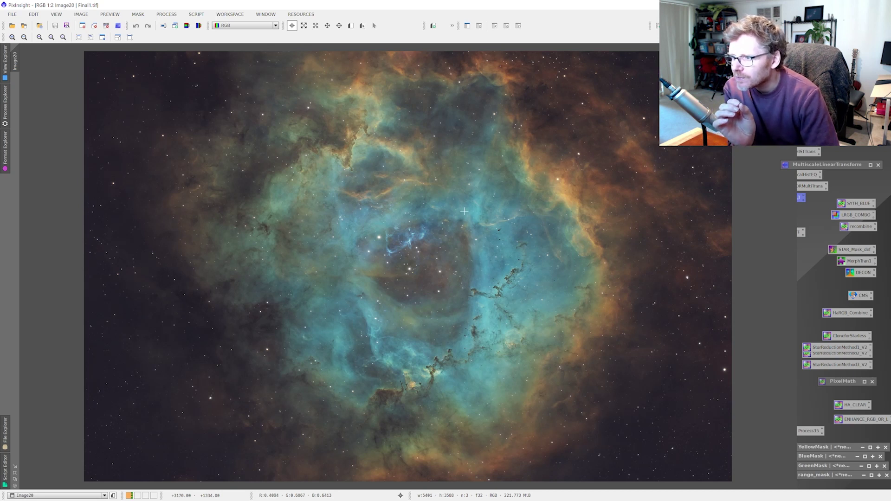
scroll(538, 358, up, 1)
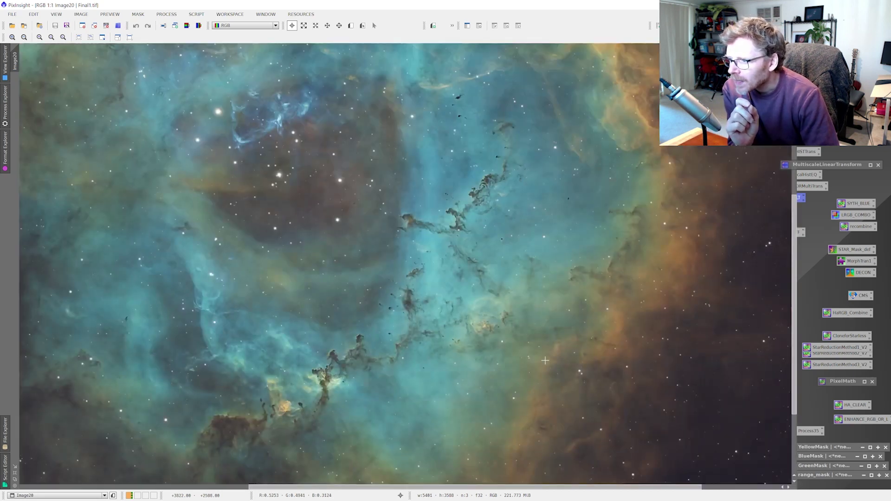
scroll(545, 360, down, 1)
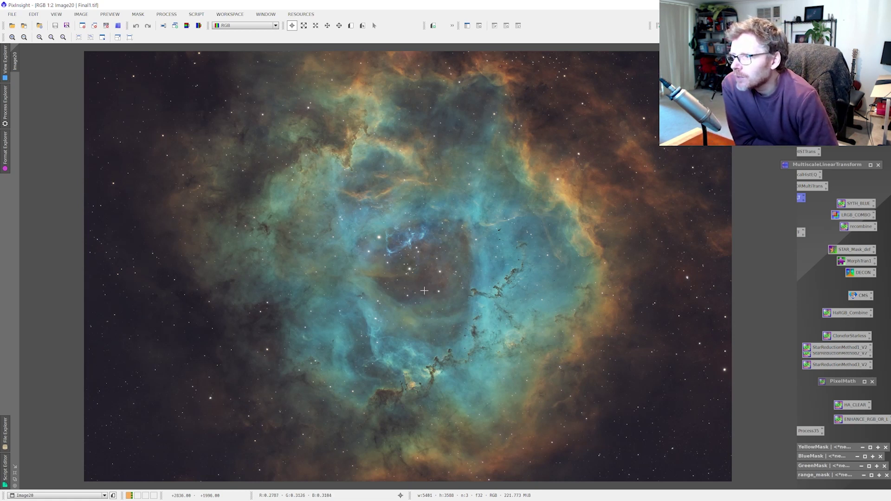
scroll(424, 291, down, 1)
scroll(424, 290, up, 1)
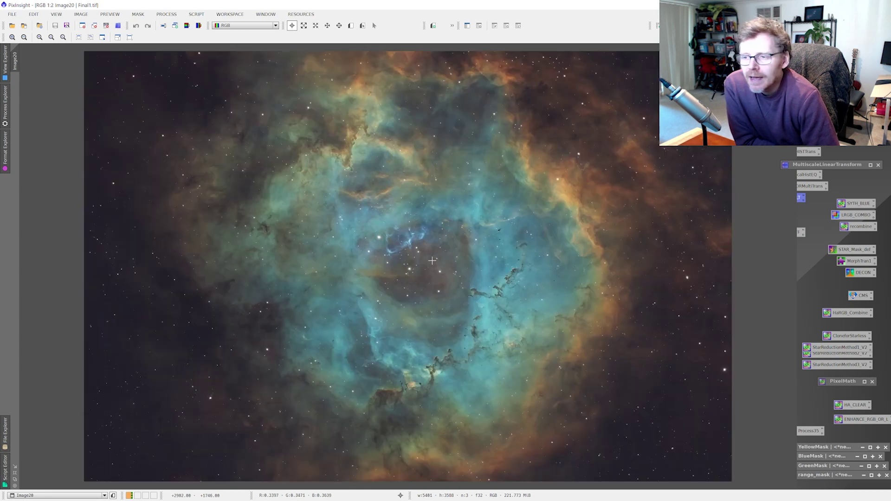